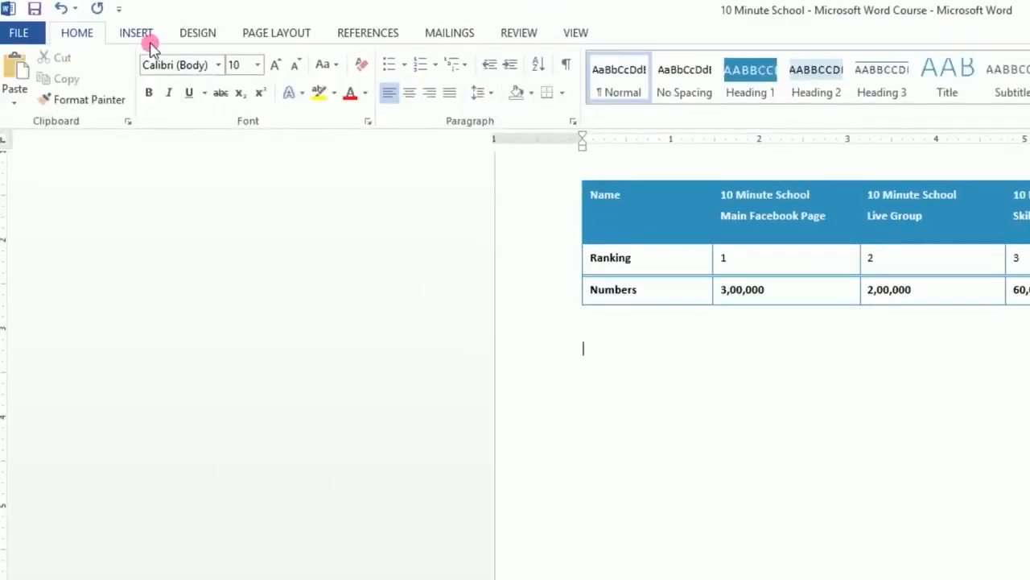
Open the chart insertion dialog and browse the chart categories from Line through Combo.
left_click(137, 33)
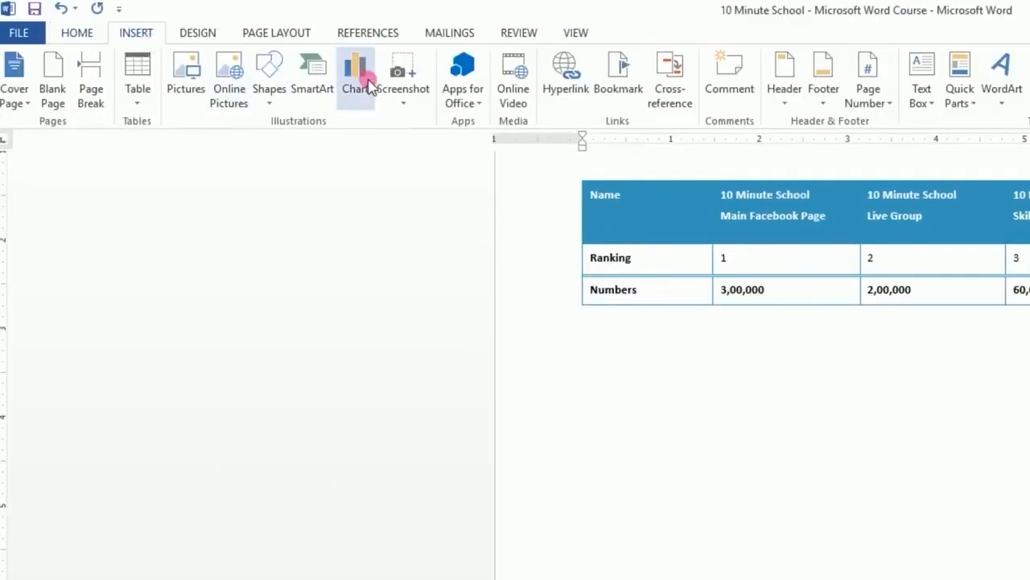
left_click(368, 84)
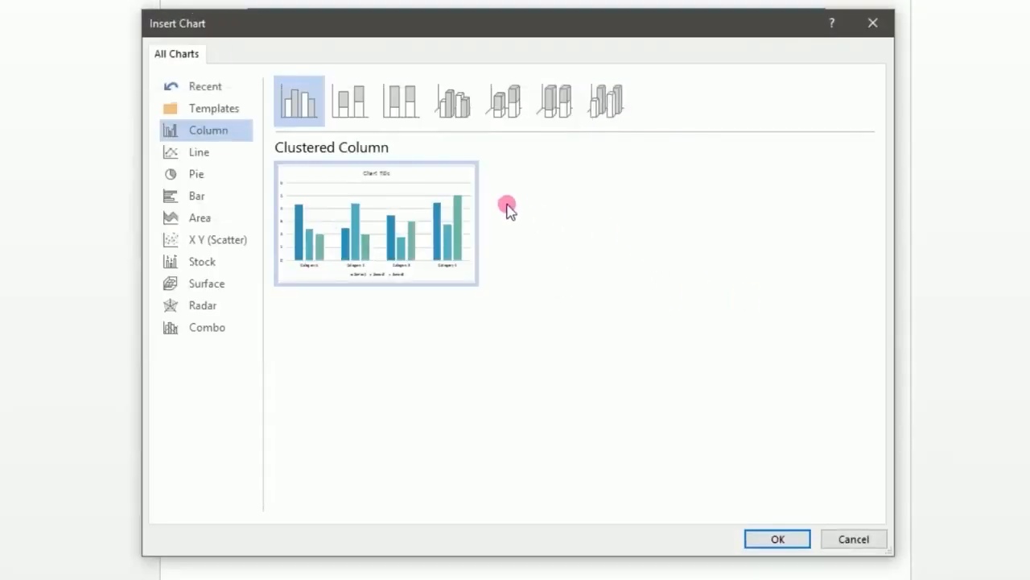
left_click(215, 155)
left_click(216, 177)
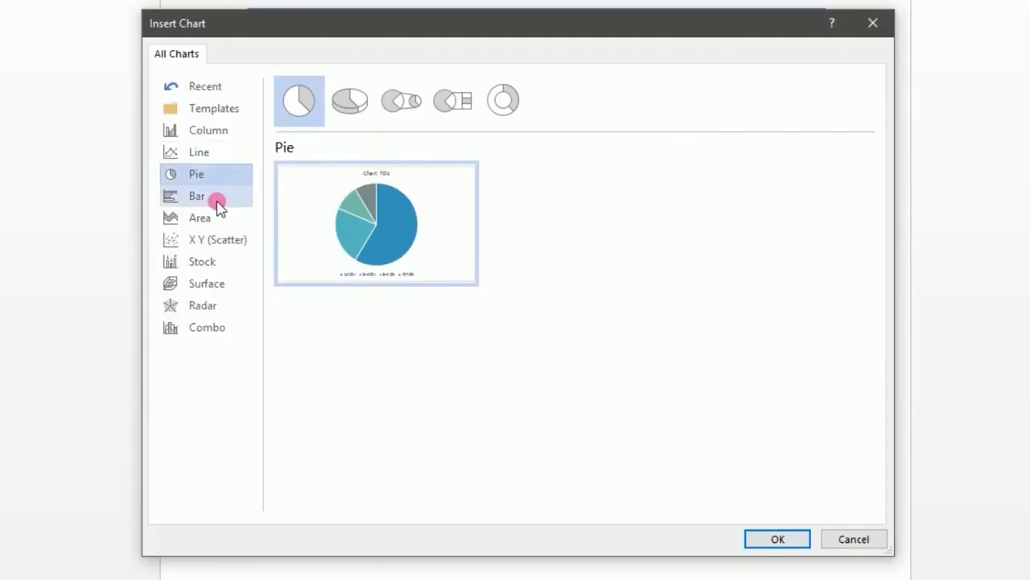
left_click(217, 199)
left_click(218, 223)
left_click(222, 244)
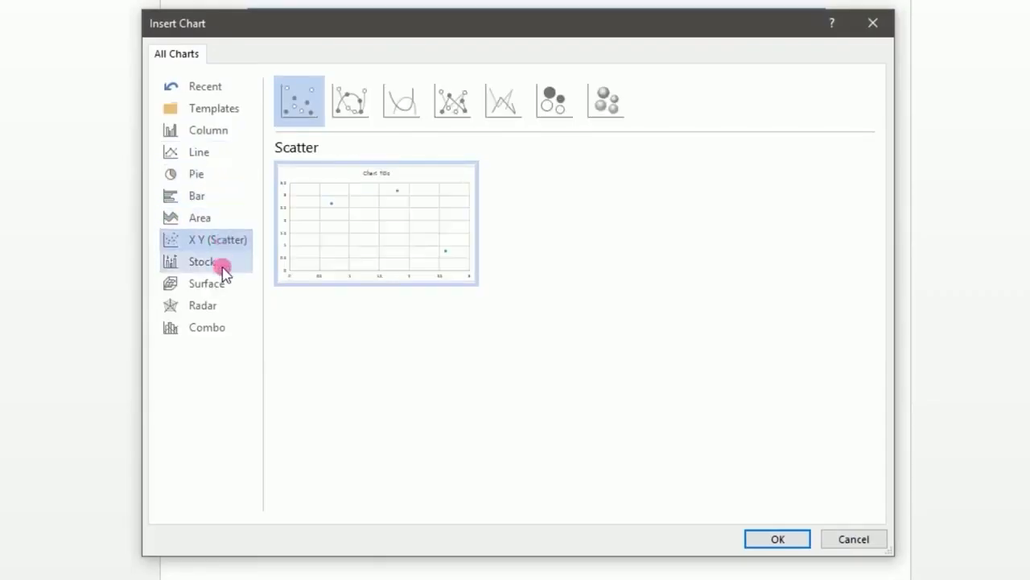
left_click(223, 266)
left_click(224, 285)
left_click(222, 308)
left_click(223, 329)
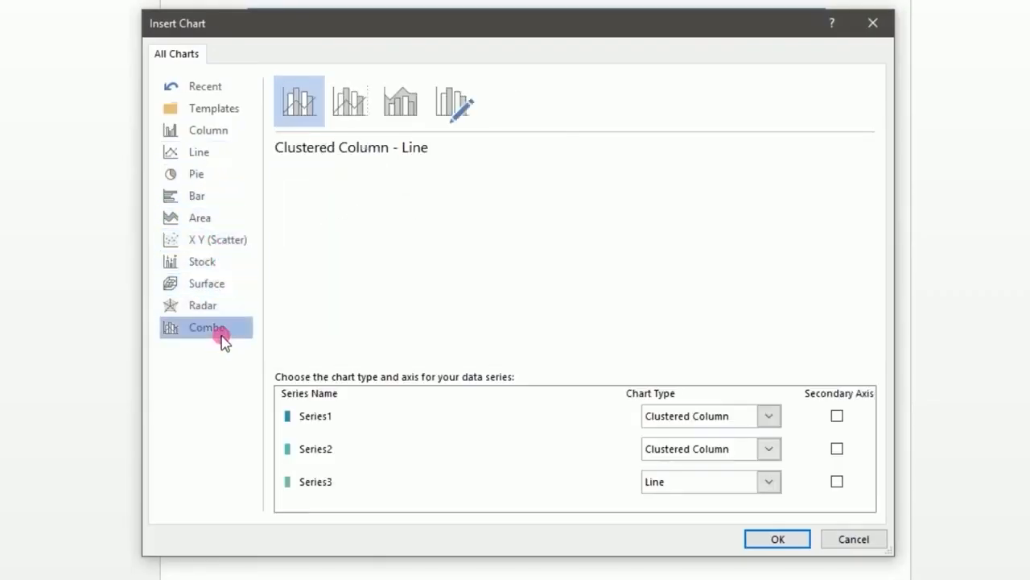
Preview the subtypes available for line charts, ending with 3-D Line.
left_click(201, 151)
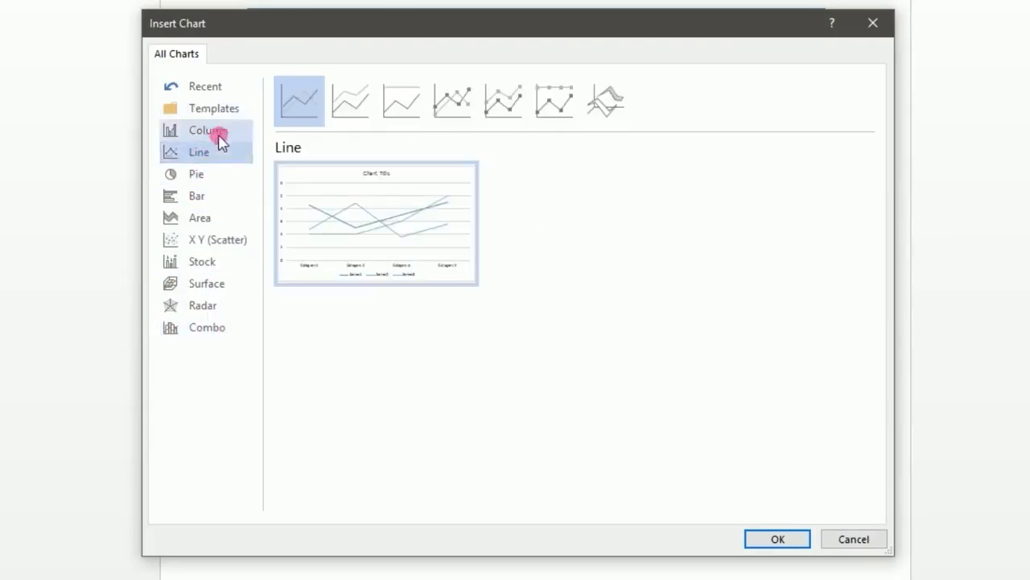
left_click(350, 102)
left_click(400, 102)
left_click(474, 116)
left_click(505, 103)
left_click(565, 108)
left_click(605, 102)
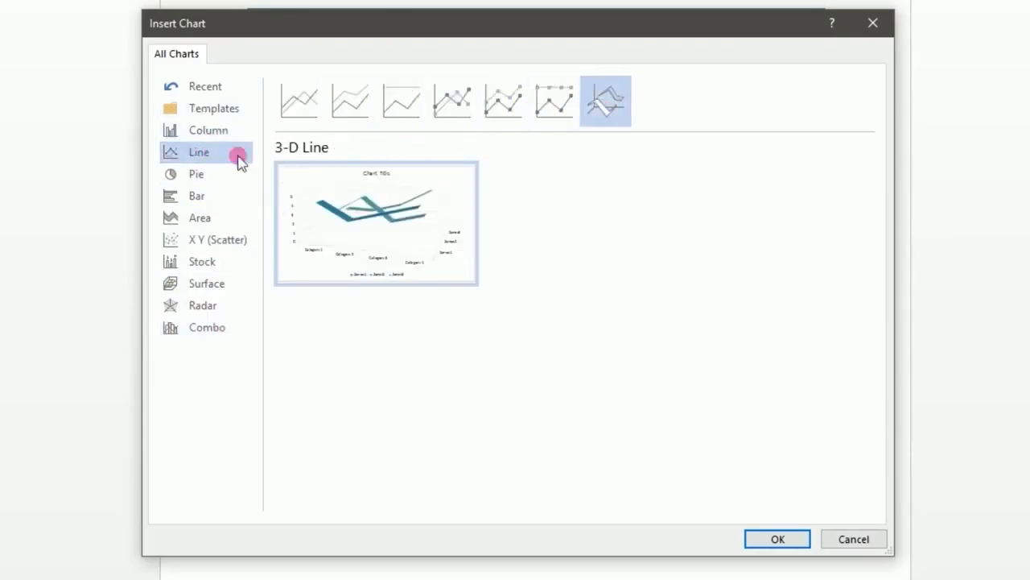
Insert a Clustered Column chart below the table.
left_click(202, 131)
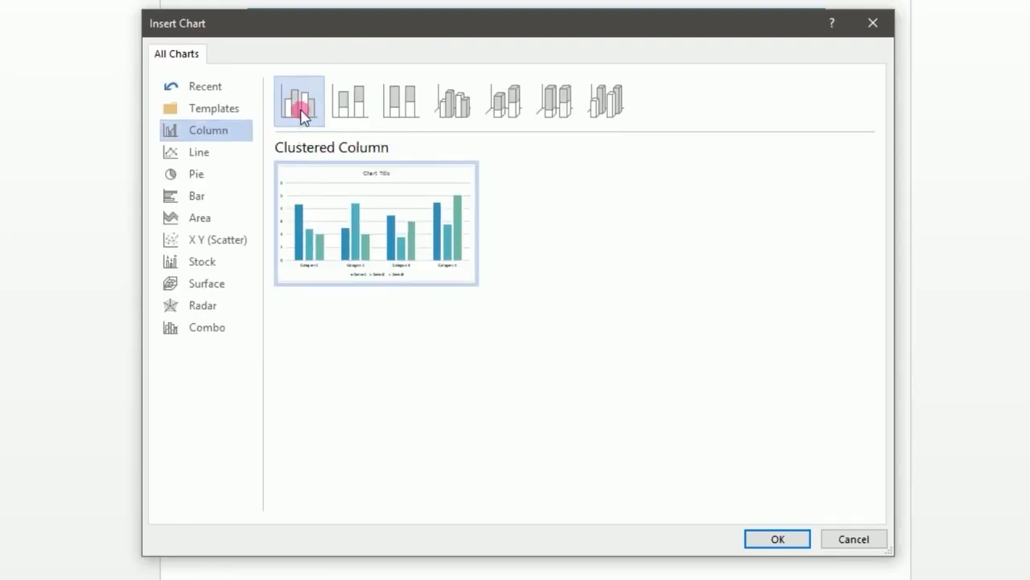
left_click(777, 540)
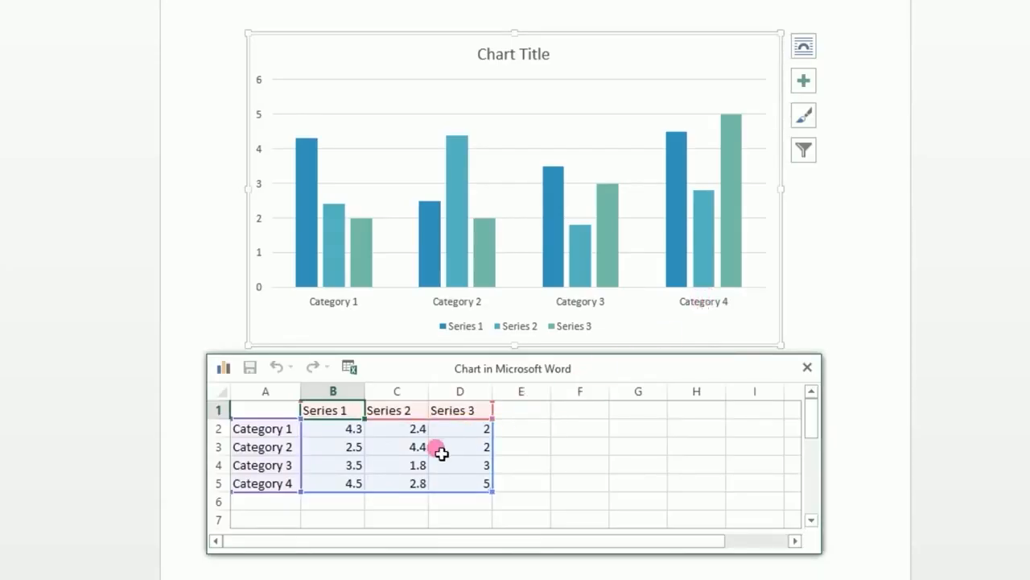
Set the chart data for Category 1, Series 1 to 100 and for Category 2, Series 3 to 1000.
left_click(359, 432)
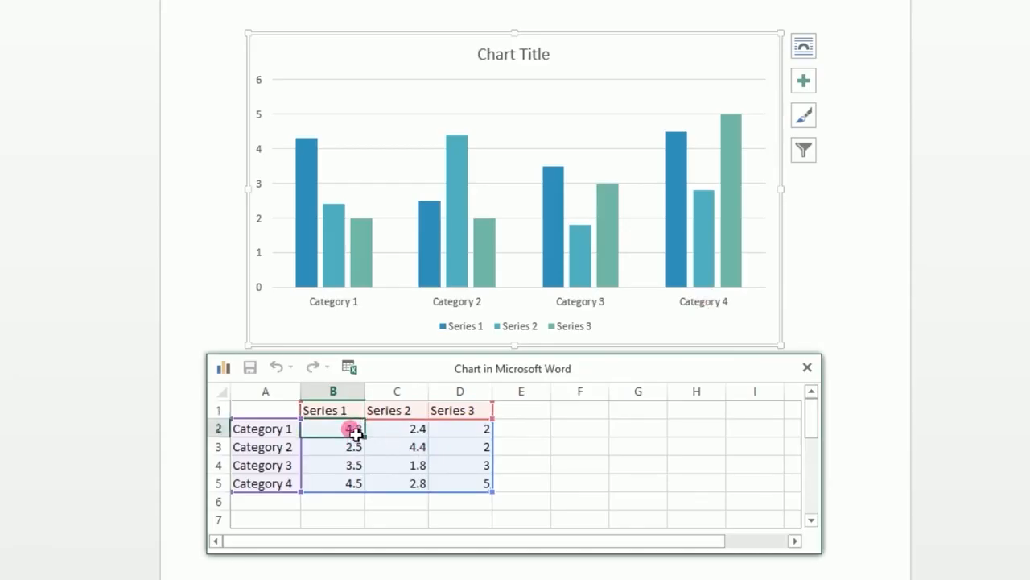
type("100")
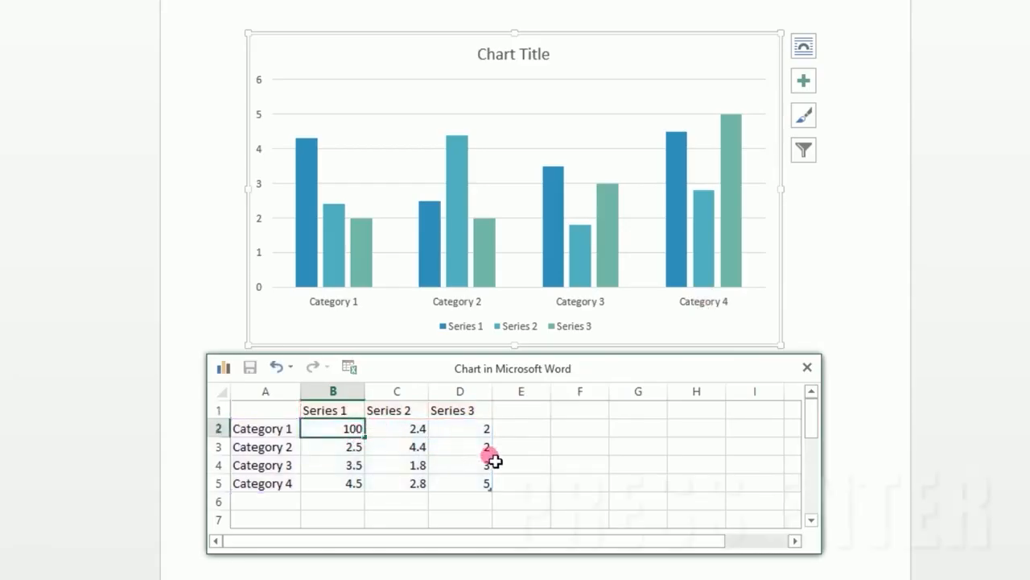
key("Return")
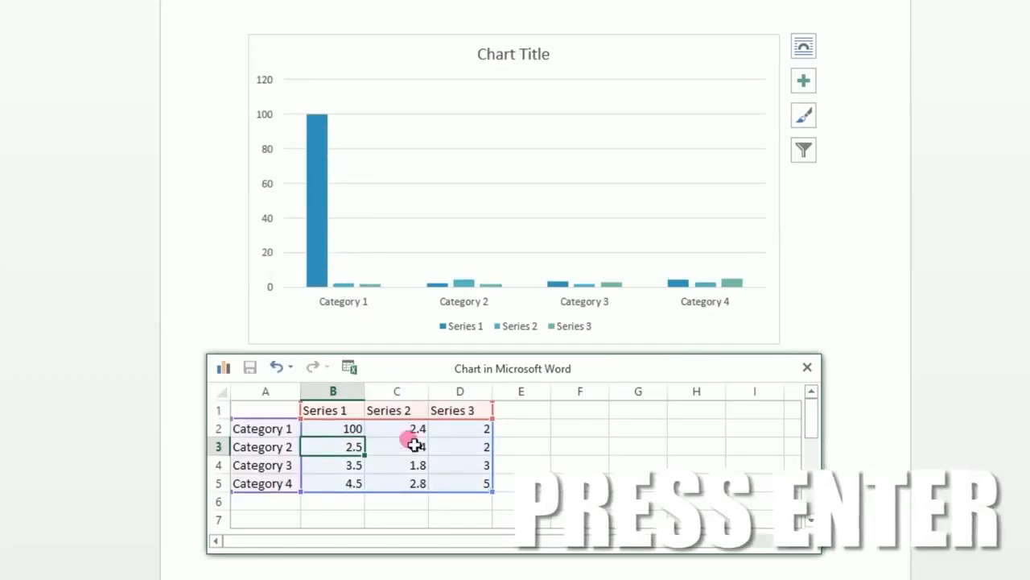
left_click(482, 448)
type("1000")
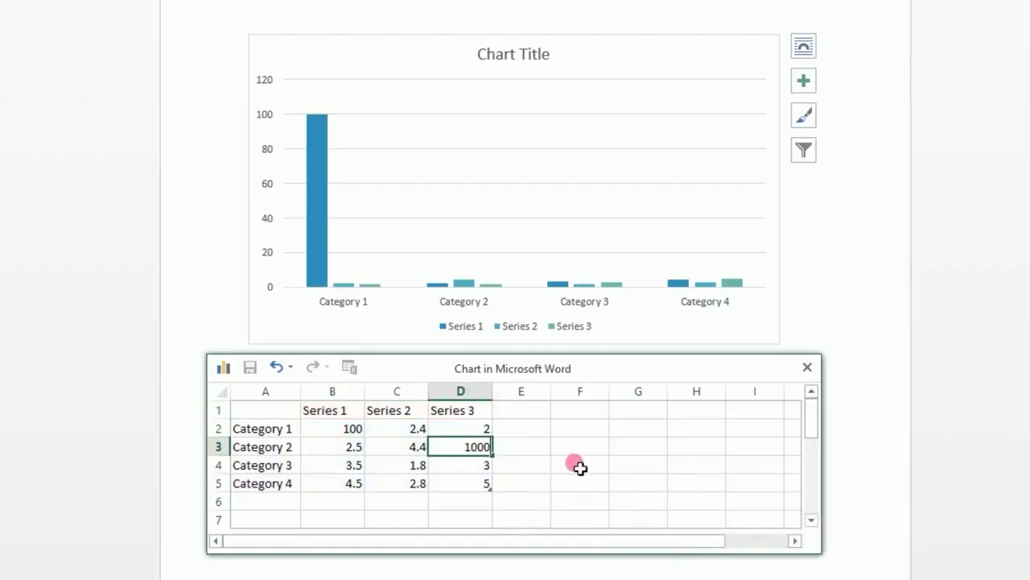
key("Return")
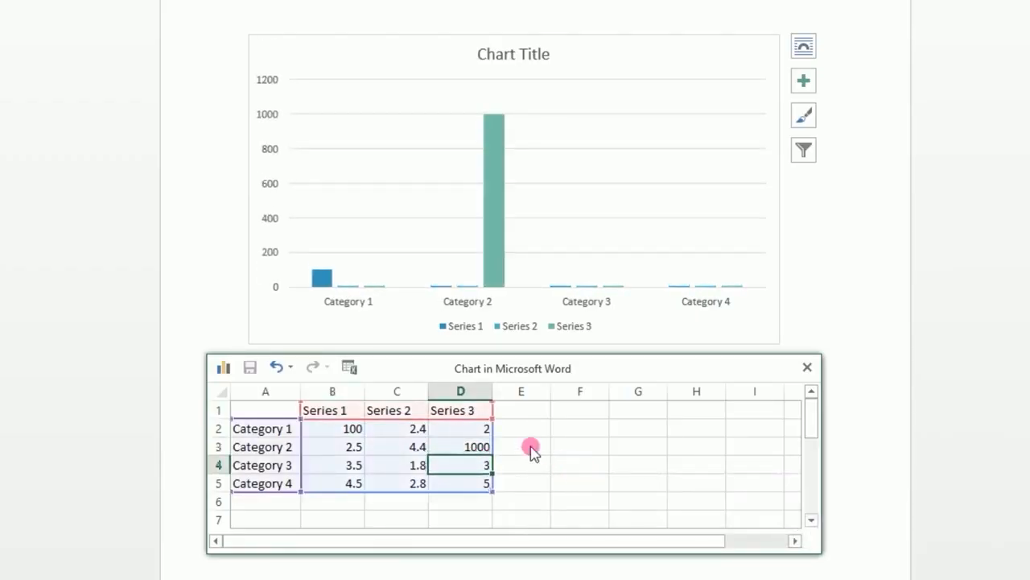
Change the chart data for Category 2, Series 3 to 20 and for Category 1, Series 1 to 25.
left_click(487, 447)
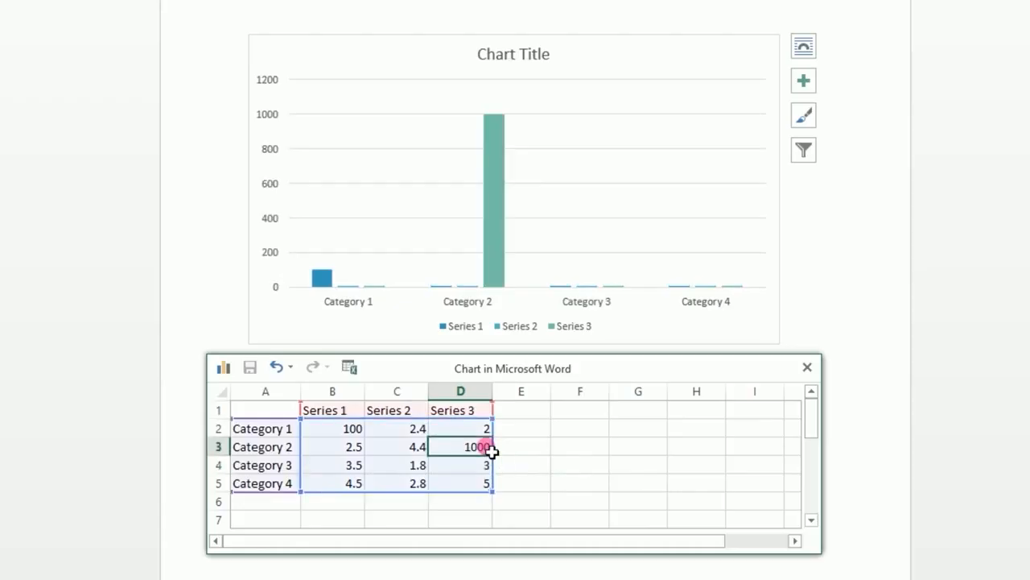
type("20")
left_click(346, 430)
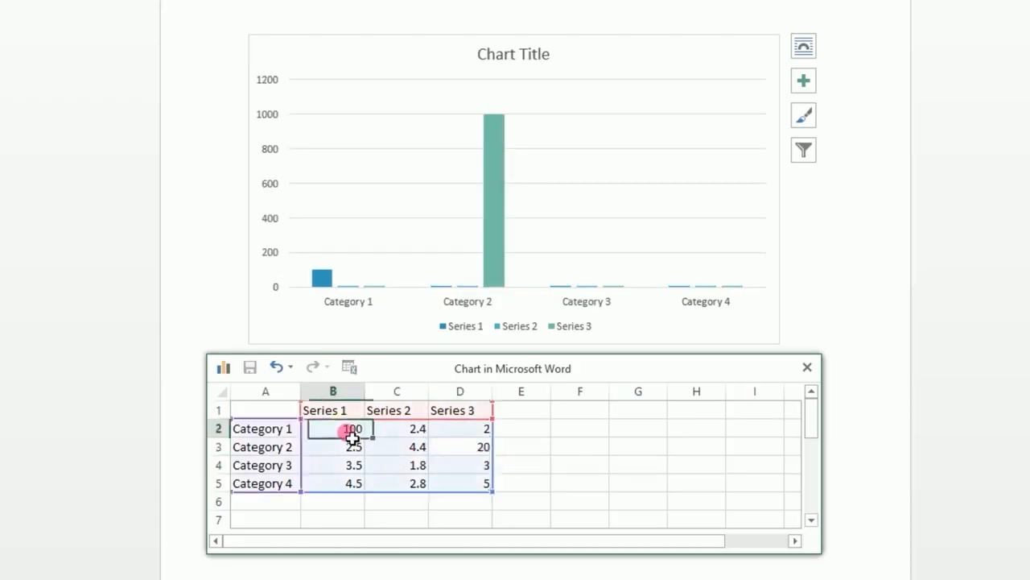
type("25")
left_click(495, 464)
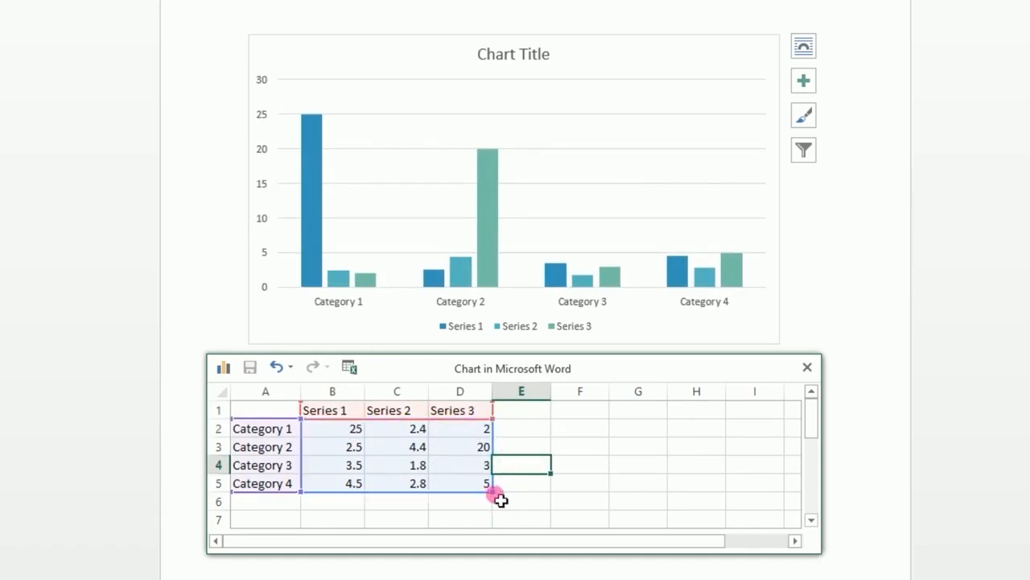
Extend the chart data range to column E and fill the new series with 34, 45, 56 and 76.
left_click_drag(492, 491, 539, 493)
left_click(531, 428)
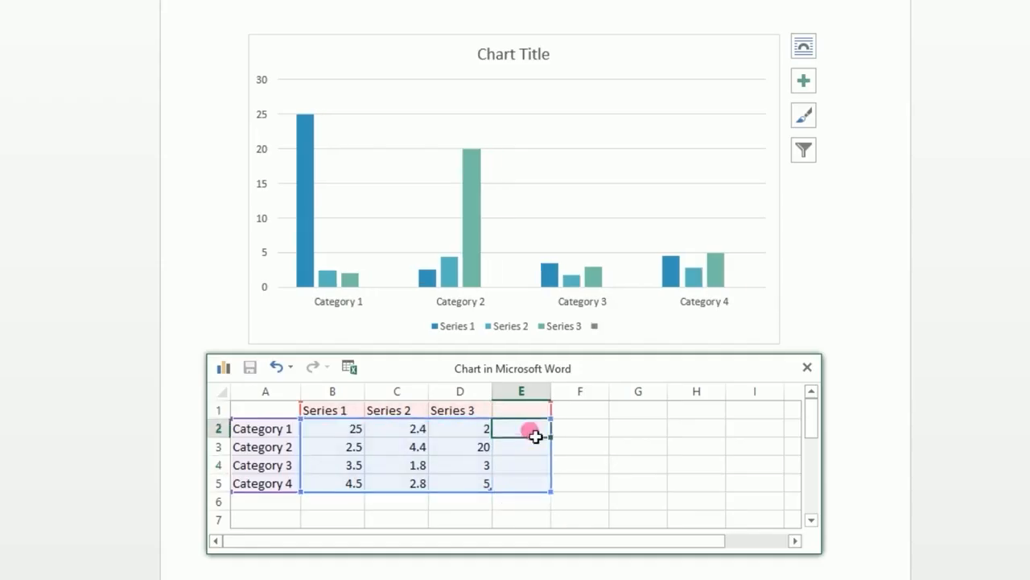
type("34")
key("Return")
type("45")
key("Return")
type("56")
key("Return")
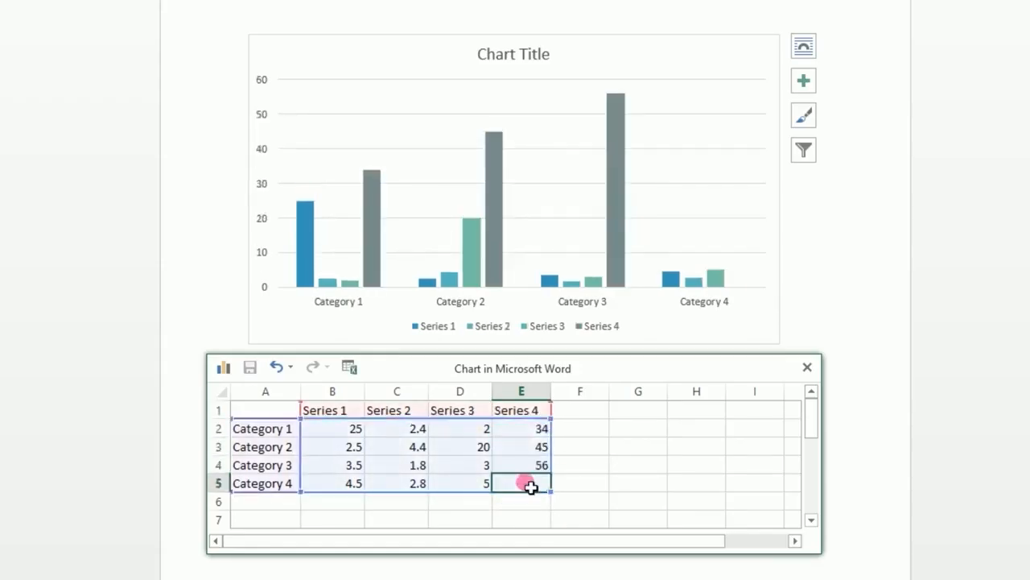
type("76")
left_click(581, 500)
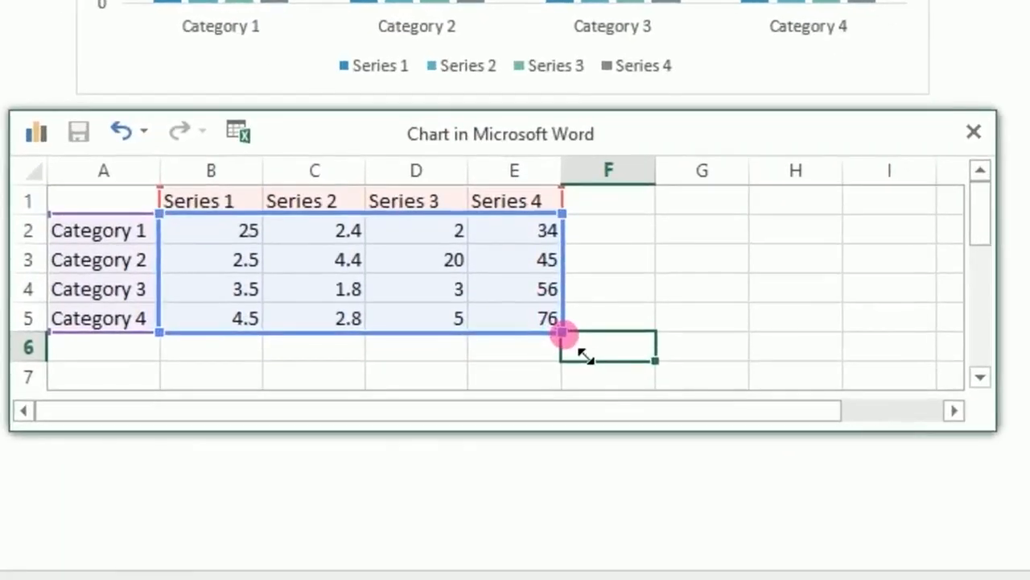
Shrink the chart data range to only Series 1 for Category 1 to Category 3.
left_click_drag(564, 334, 276, 289)
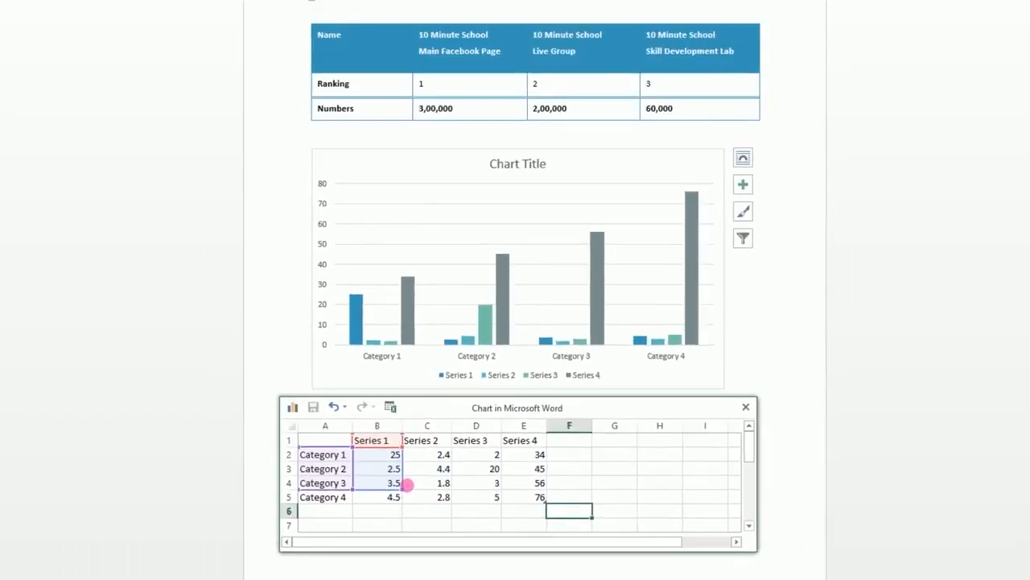
mouse_move(408, 484)
left_mouse_down()
mouse_move(402, 499)
mouse_move(534, 501)
mouse_move(408, 499)
left_mouse_up()
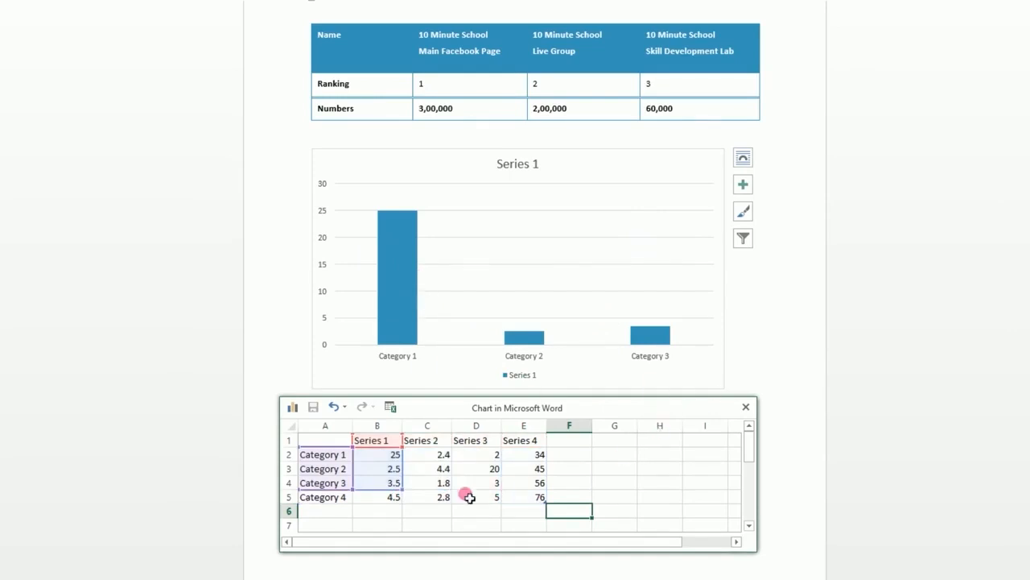
Widen columns A and B of the chart data sheet to make room for long labels.
left_click(348, 456)
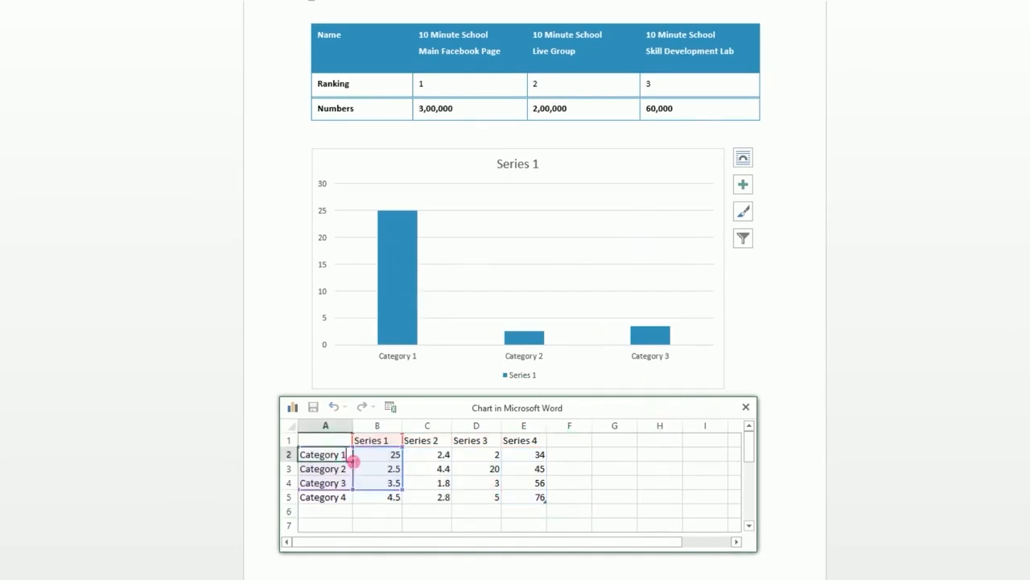
double_click(343, 456)
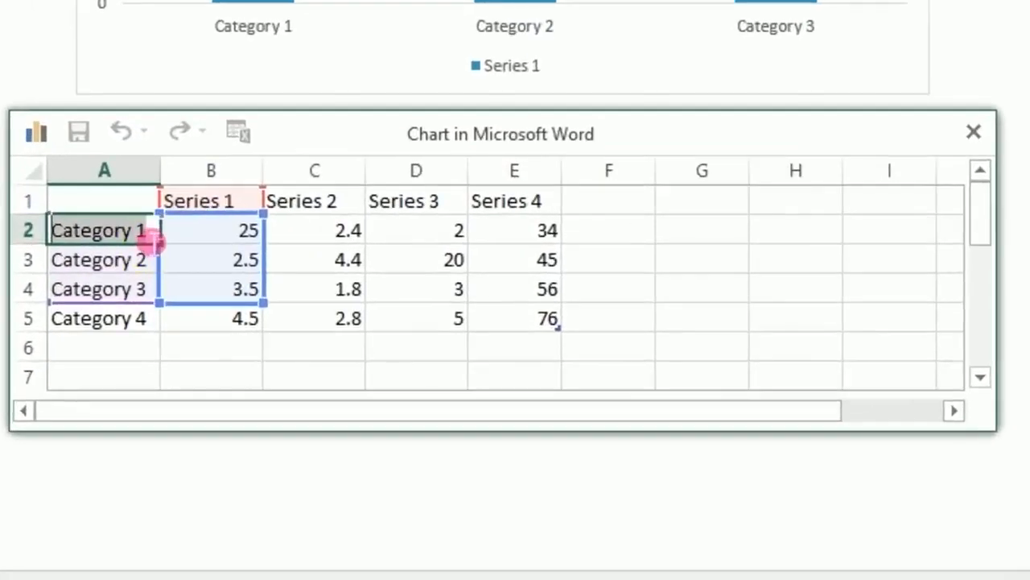
left_click(343, 456)
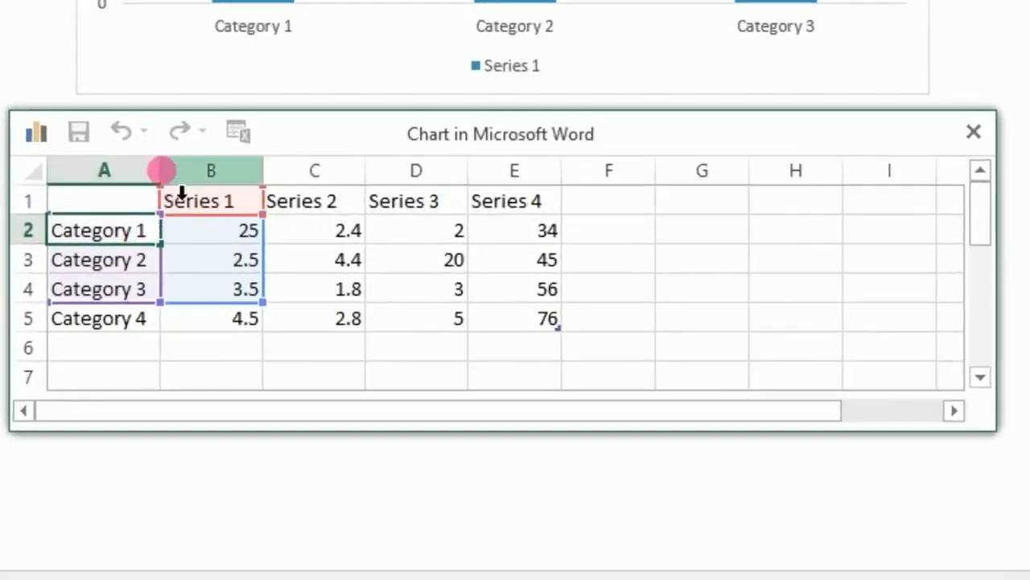
left_click(158, 175)
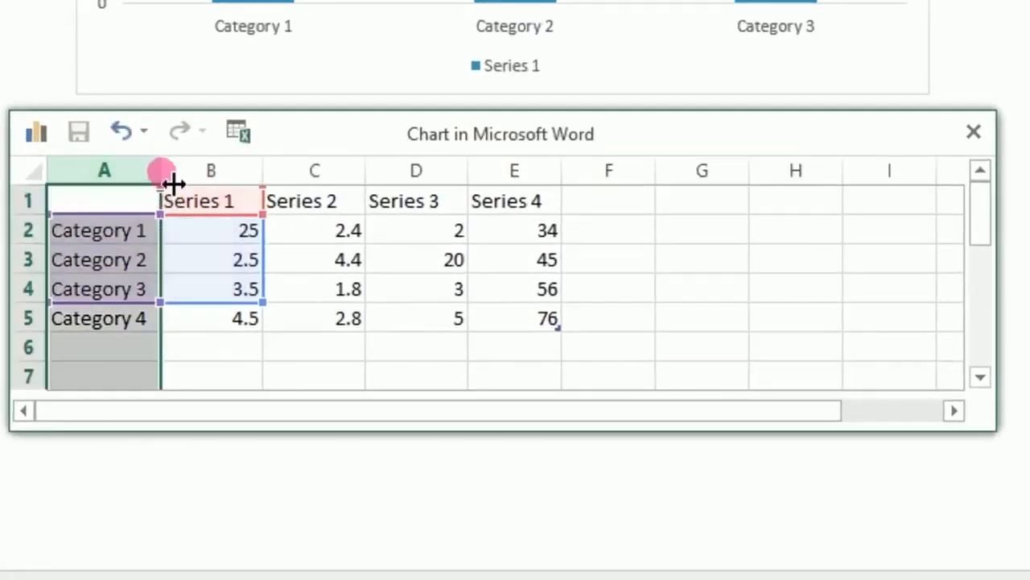
left_click_drag(174, 184, 593, 196)
left_click_drag(697, 177, 841, 177)
double_click(165, 241)
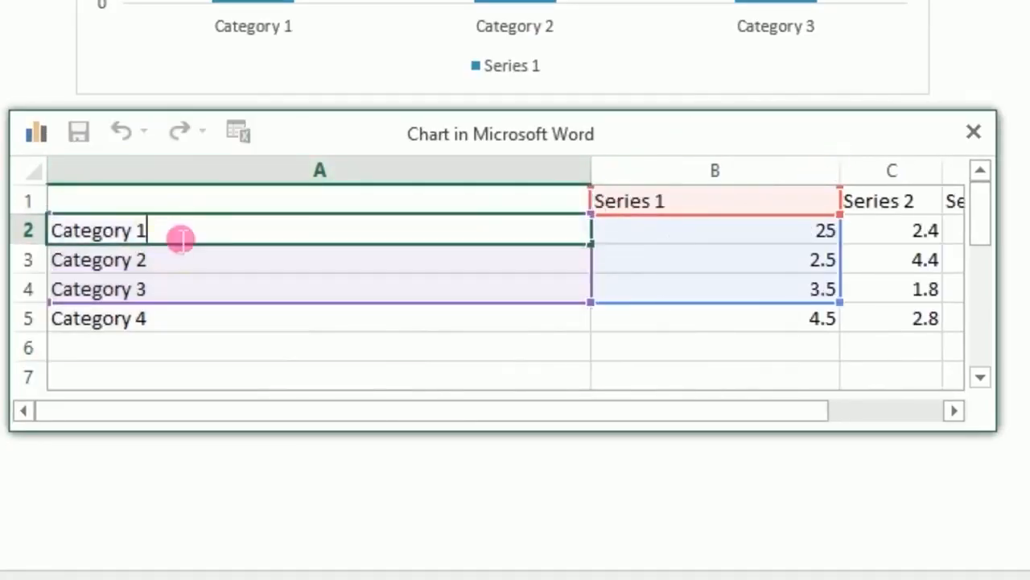
left_click_drag(181, 239, 7, 230)
type("10 Minute School always welcomes new young talented genius mind to create learning contents that will benefit the students of Bangladesh. If you want to be an instructor of the 10 Minute School family, then first you must apply at http://10minuteschool.com/join/")
key("ctrl+z")
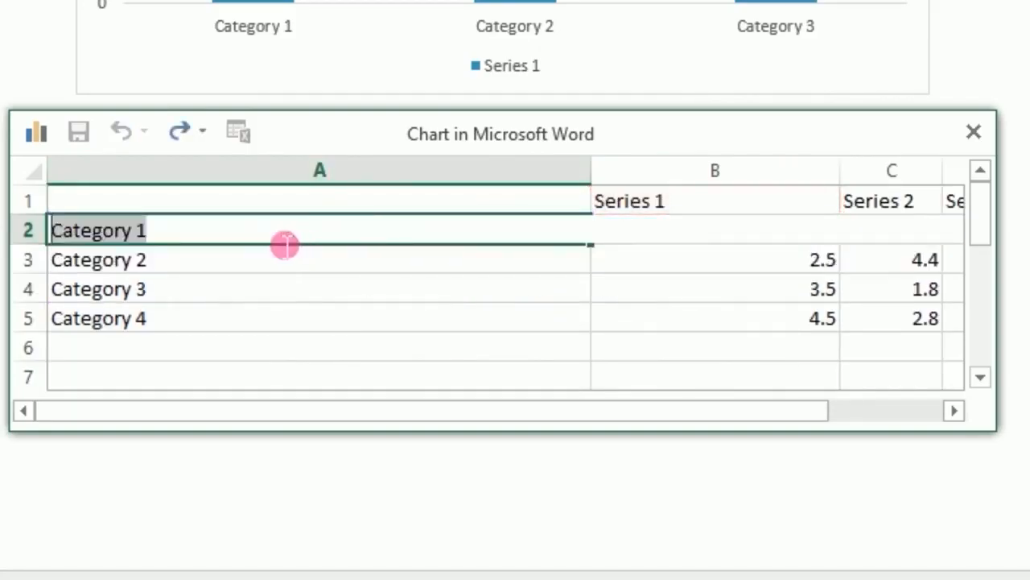
Replace the Category 1 label in cell A2 with "10 Minute School Main Facebook Page".
left_click_drag(286, 246, 19, 231)
type("10 M")
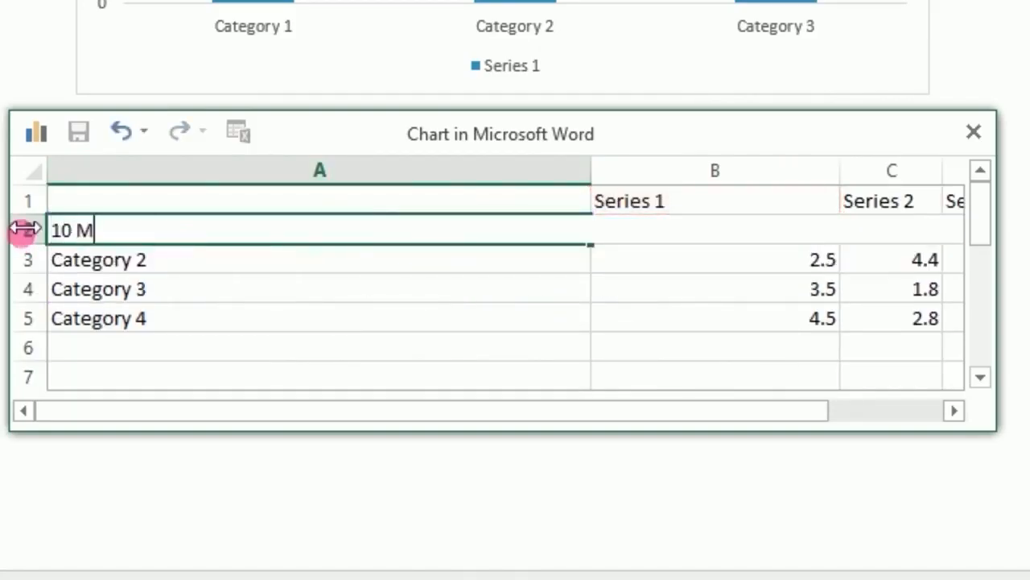
type("inute Sc")
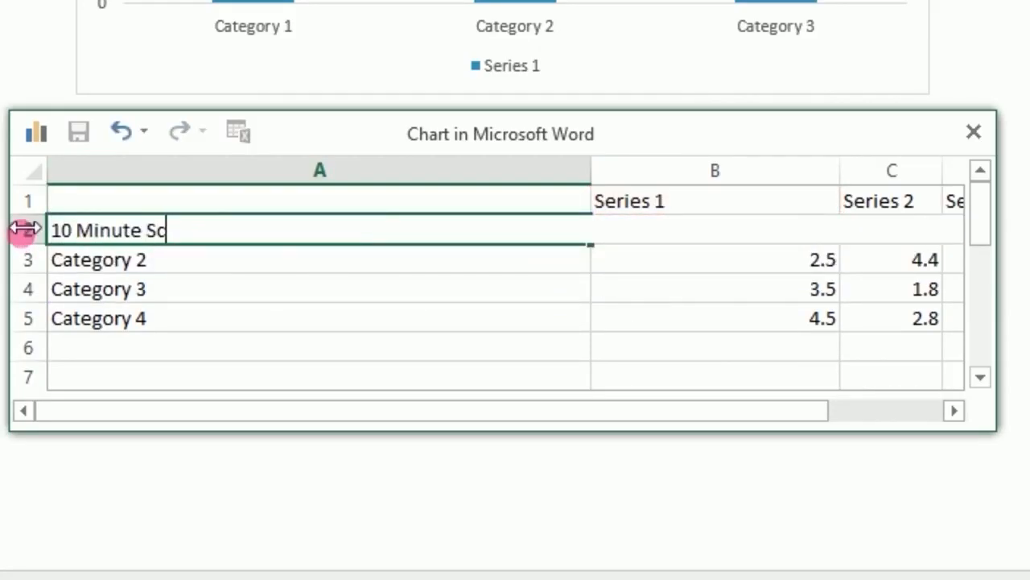
type("hool Main")
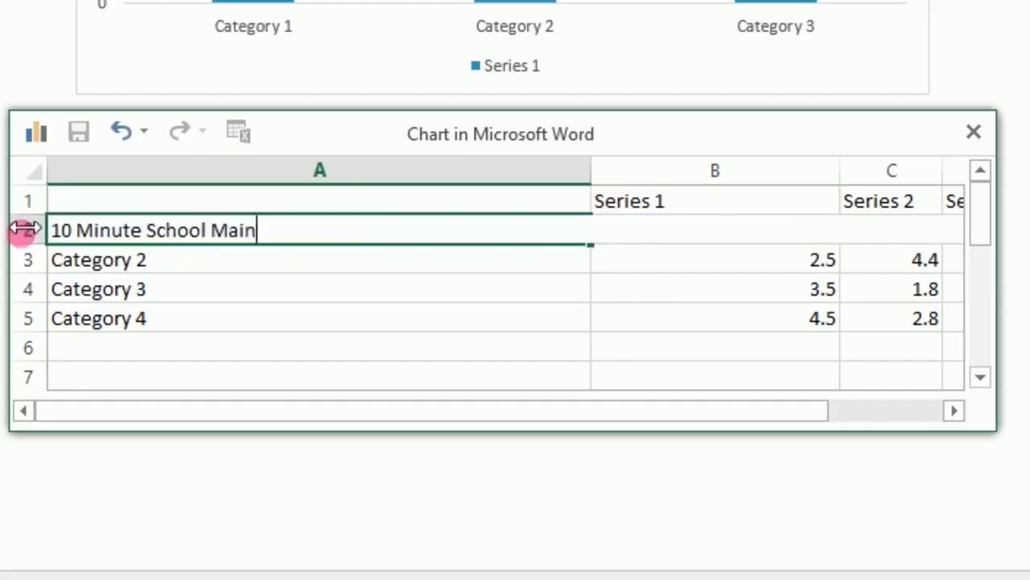
type(" Facebook P")
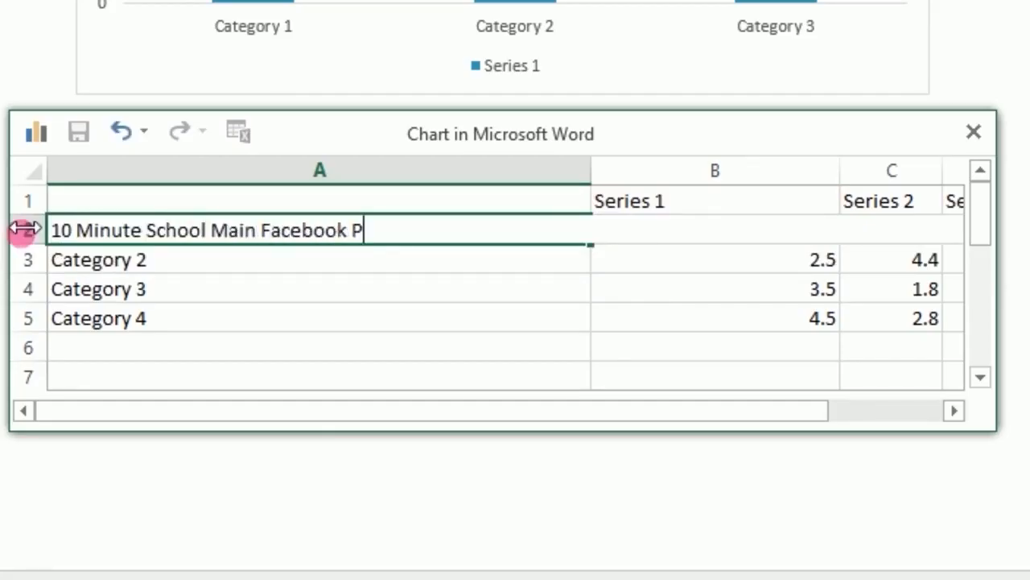
type("age")
left_click(204, 257)
Copy "10 Minute School" from cell A2 and replace the Category 2 label in A3 with "10 Minute School LIVE Group".
double_click(214, 241)
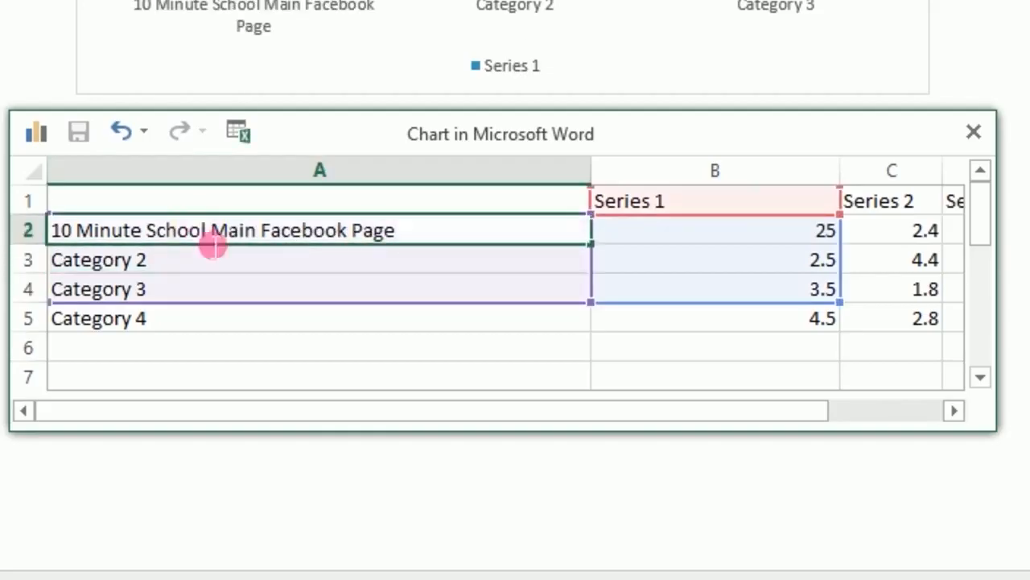
left_click_drag(211, 235, 6, 248)
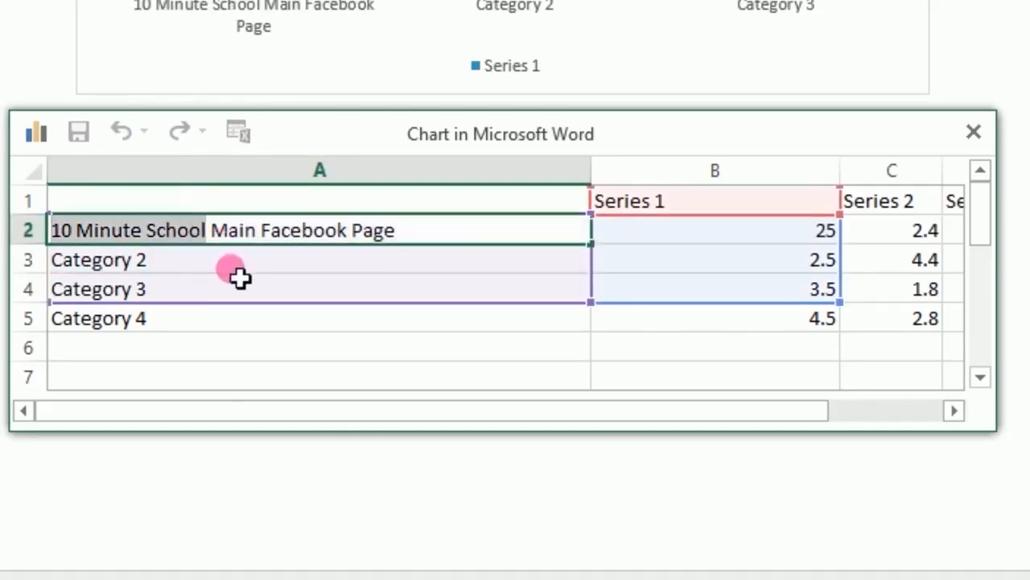
key("ctrl+c")
left_click(223, 259)
double_click(202, 259)
left_click_drag(202, 260, 16, 265)
key("ctrl+v")
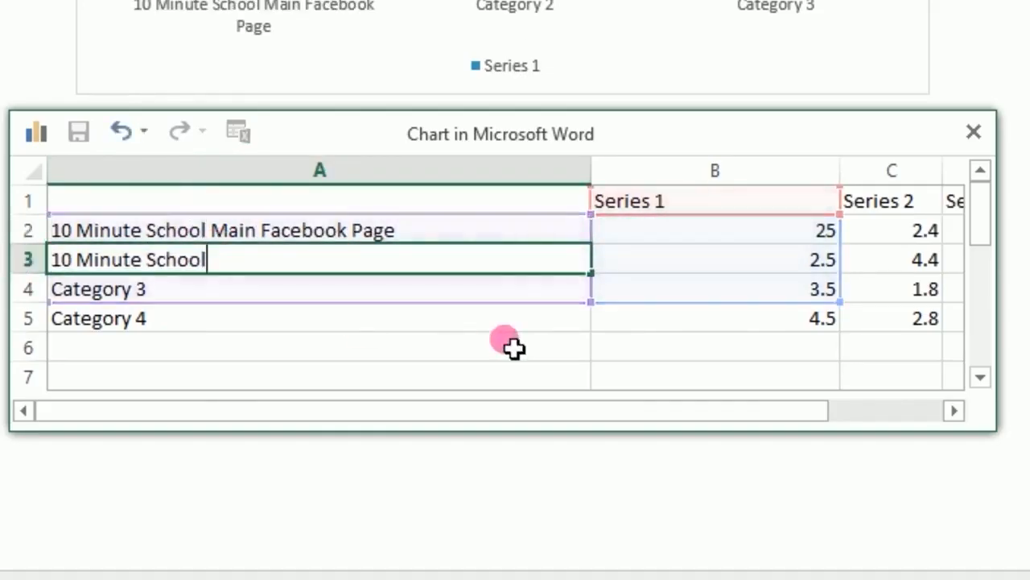
type("LIVE ")
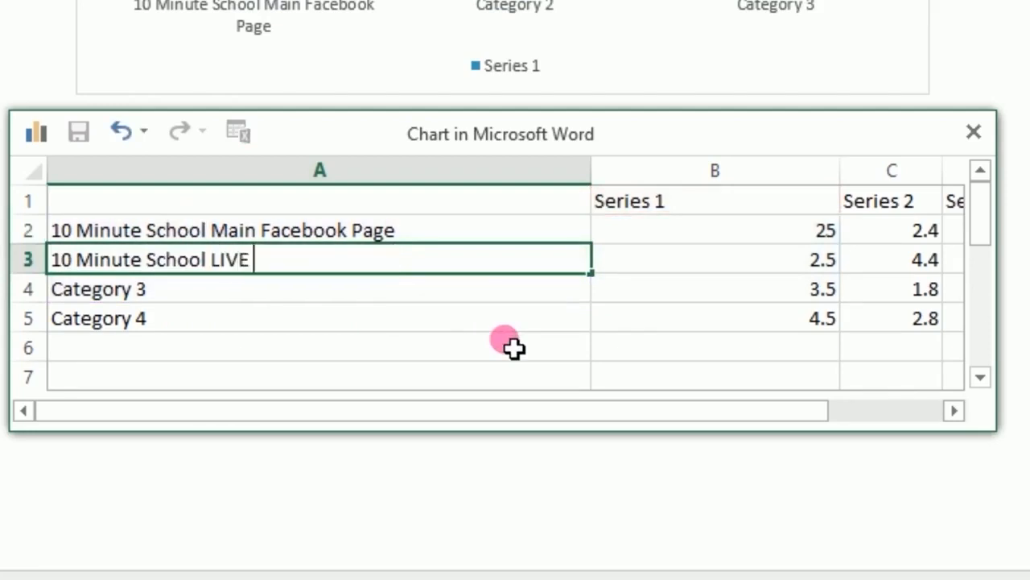
type("Group")
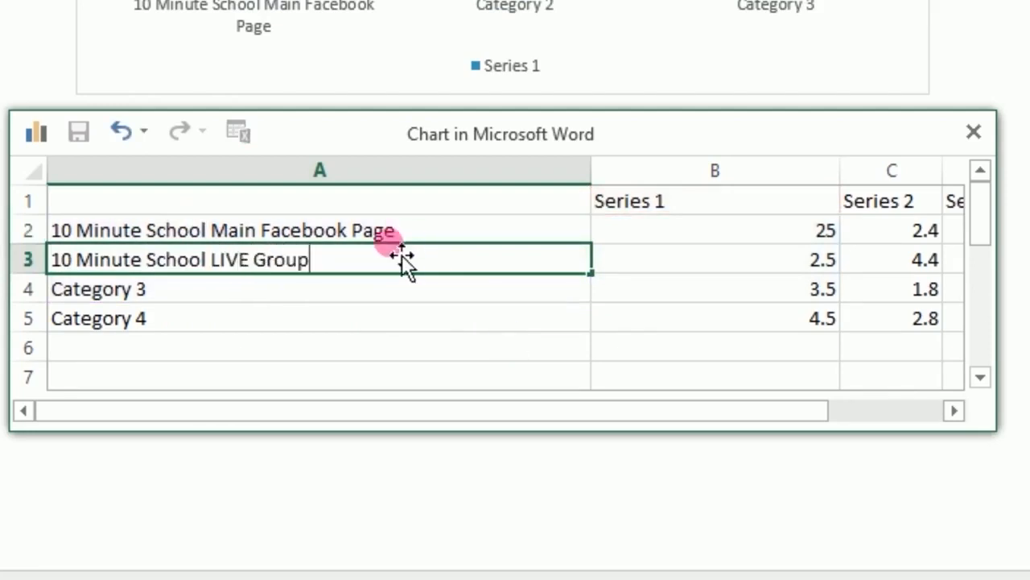
Replace the Category 3 label in cell A4 with "10 Minute School Skill Development Lab", reusing the copied text.
left_click(257, 299)
double_click(197, 295)
left_click_drag(197, 295, 48, 292)
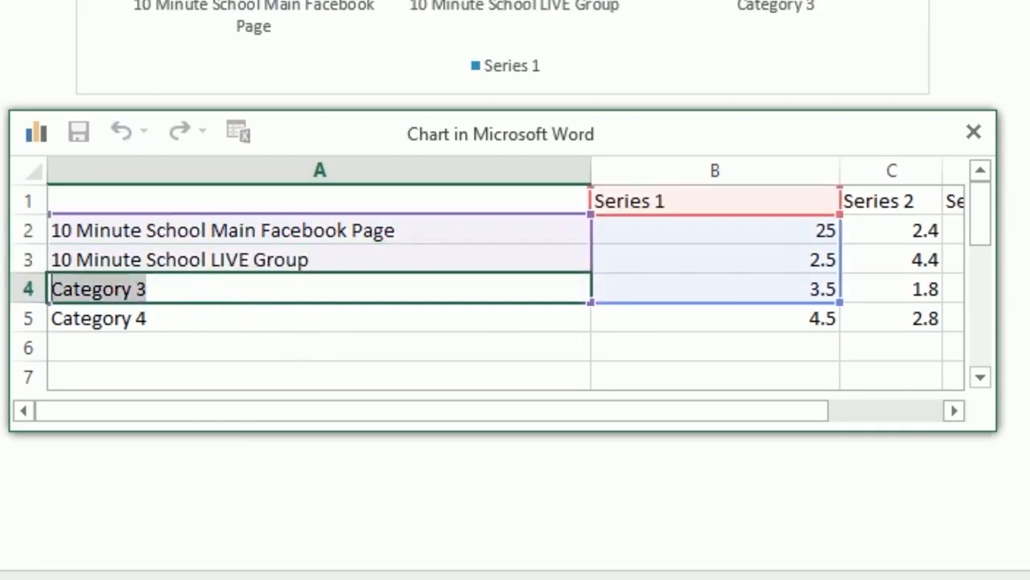
key("ctrl+v")
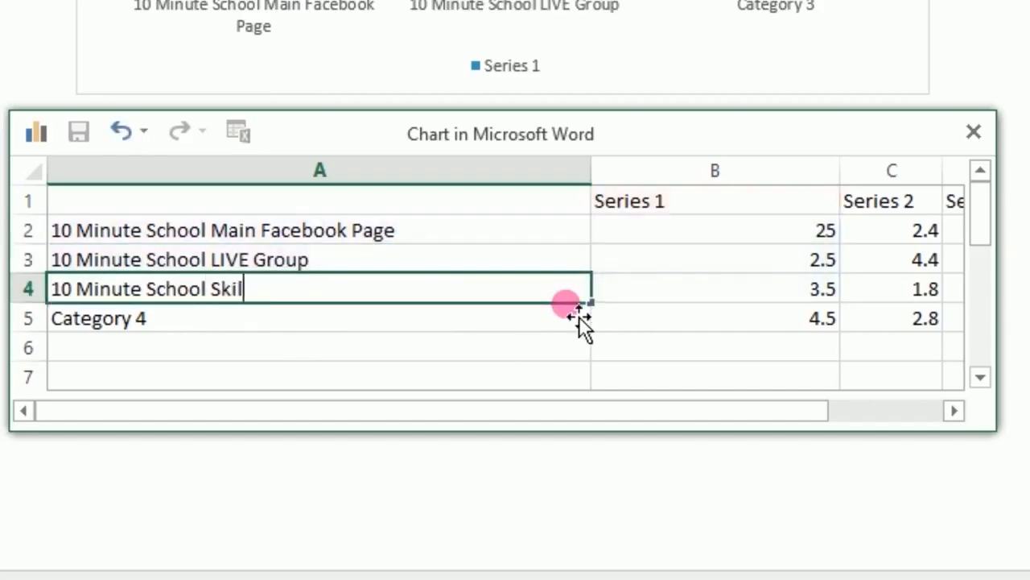
type("Skill Deve")
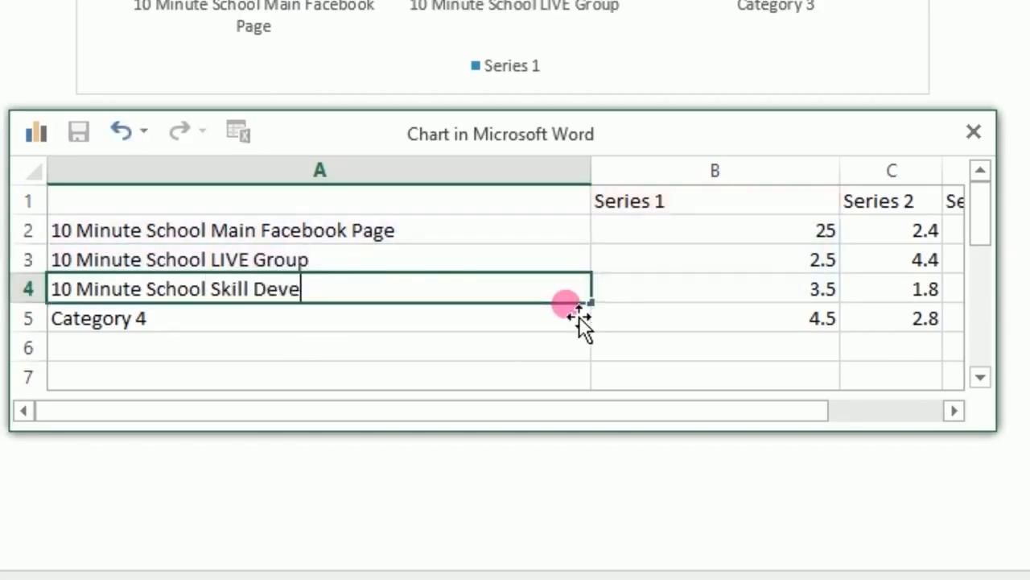
type("lopment Lab")
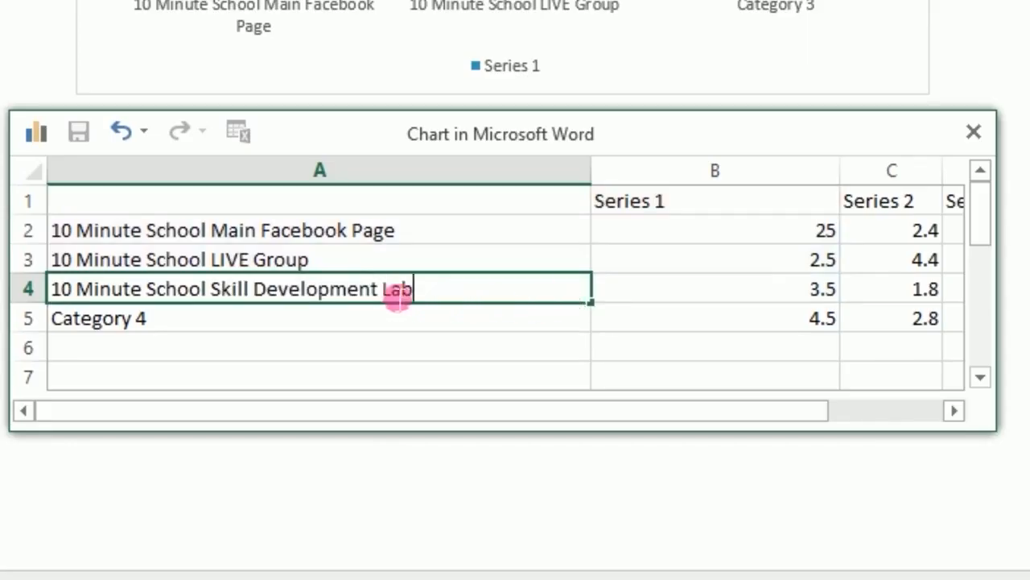
Enter the Series 1 values 300000, 200000 and 60000 in cells B2 to B4 of the chart data sheet.
left_click(145, 234)
left_click(153, 260)
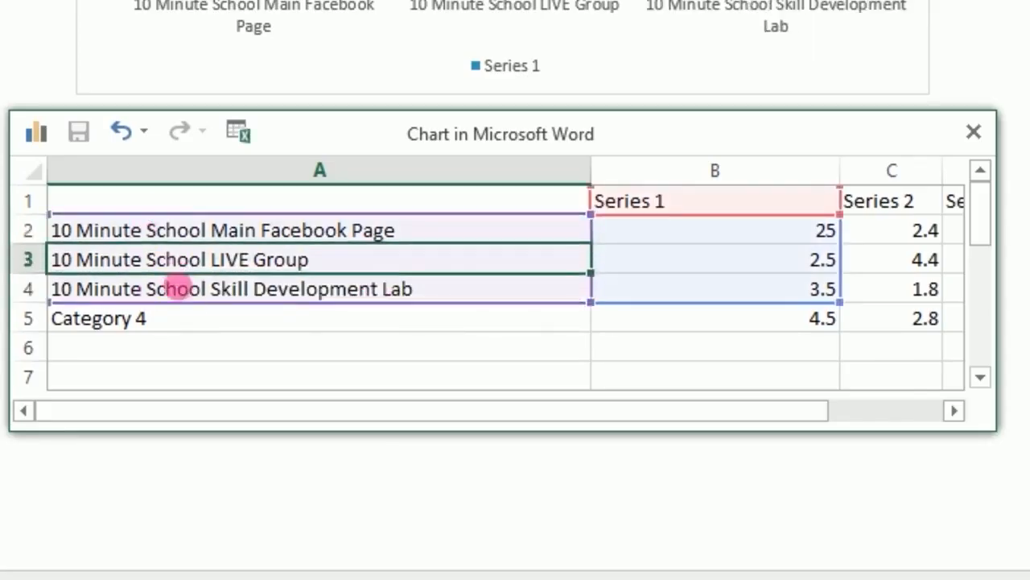
left_click(177, 288)
left_click(765, 233)
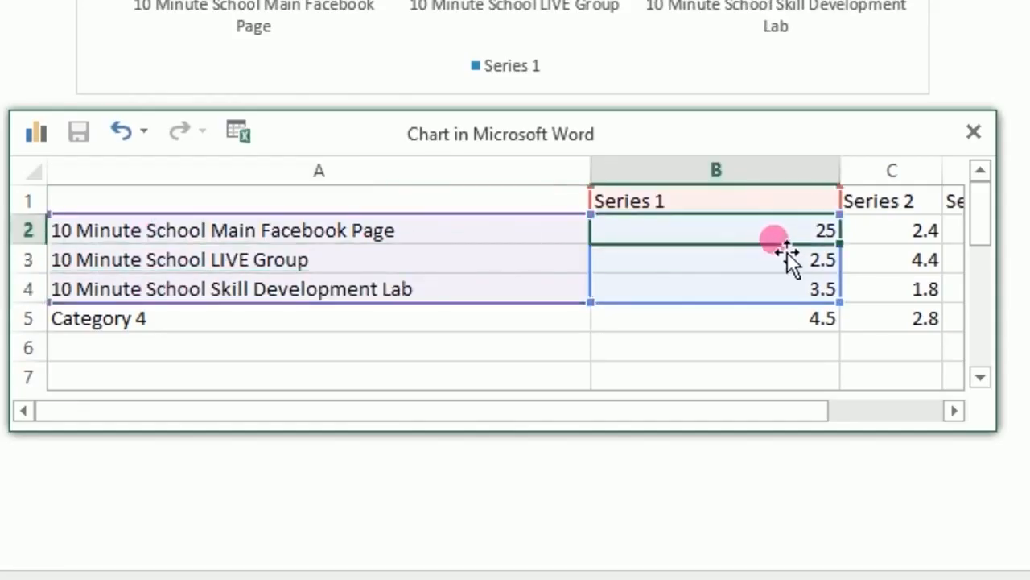
type("300000")
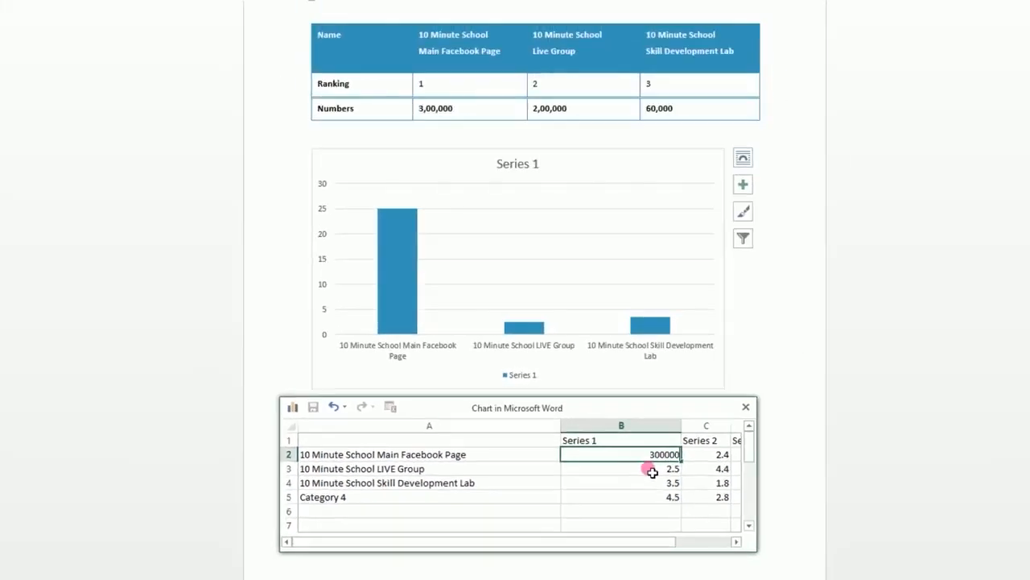
left_click(773, 260)
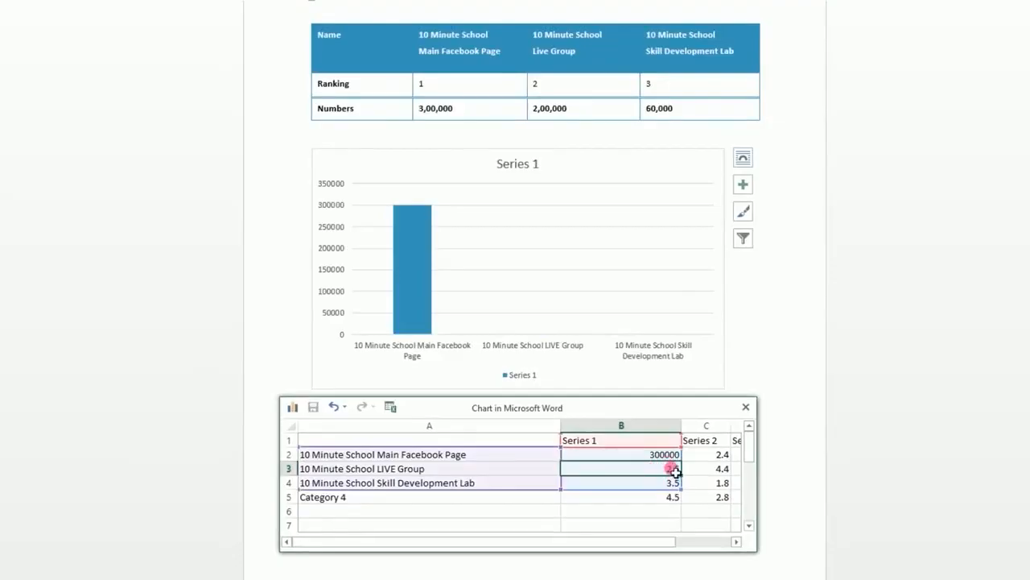
double_click(674, 469)
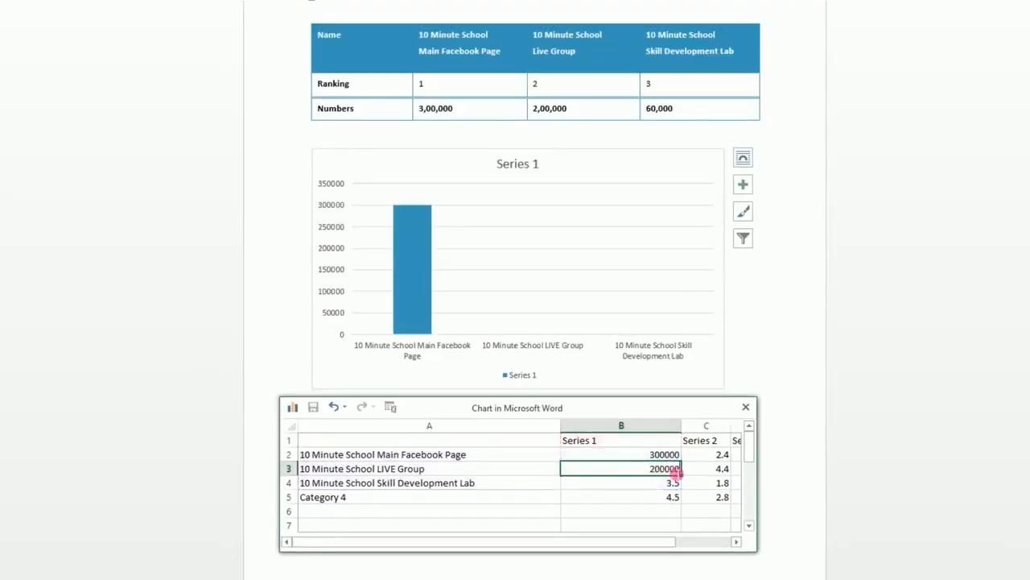
type("200000")
left_click(659, 492)
left_click(665, 485)
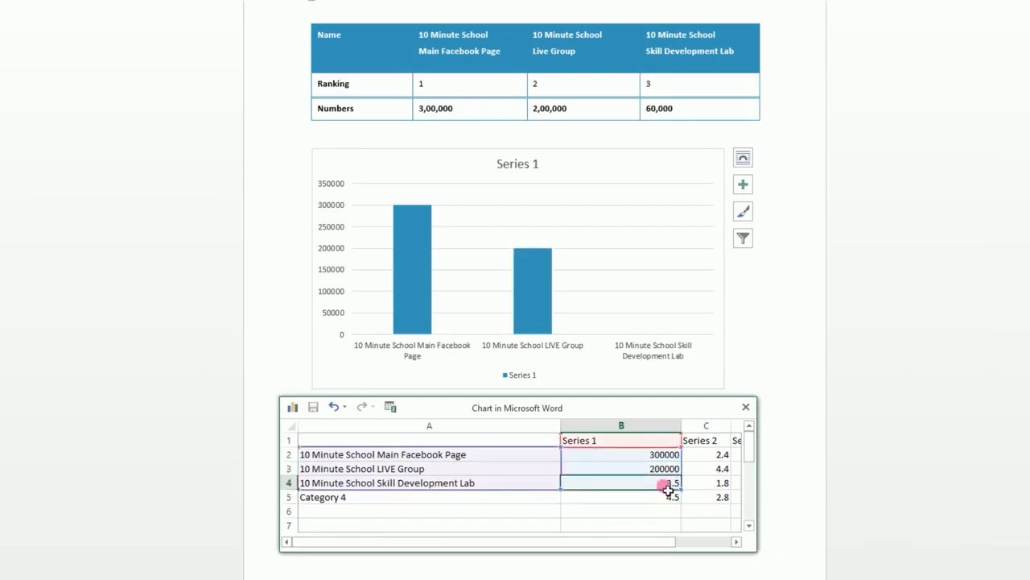
type("60000")
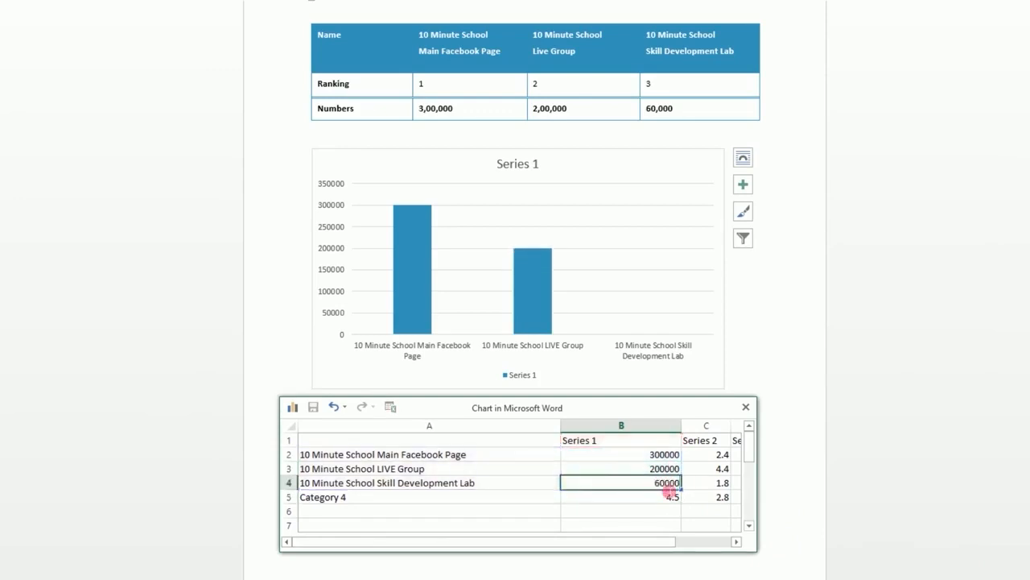
left_click(561, 482)
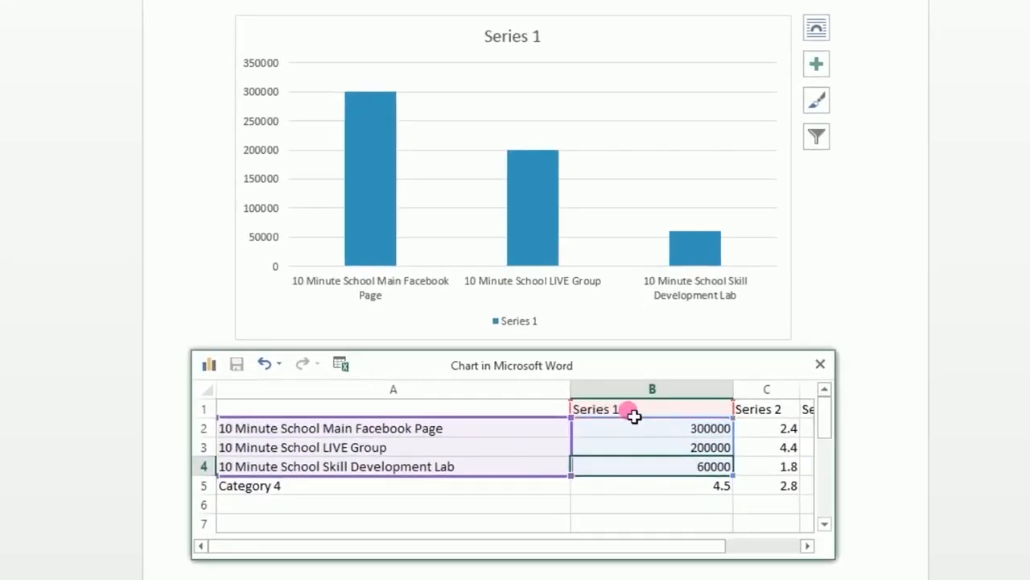
Replace the Series 1 header in cell B1 with "10 Minute School Social Media Statistics".
left_click(538, 42)
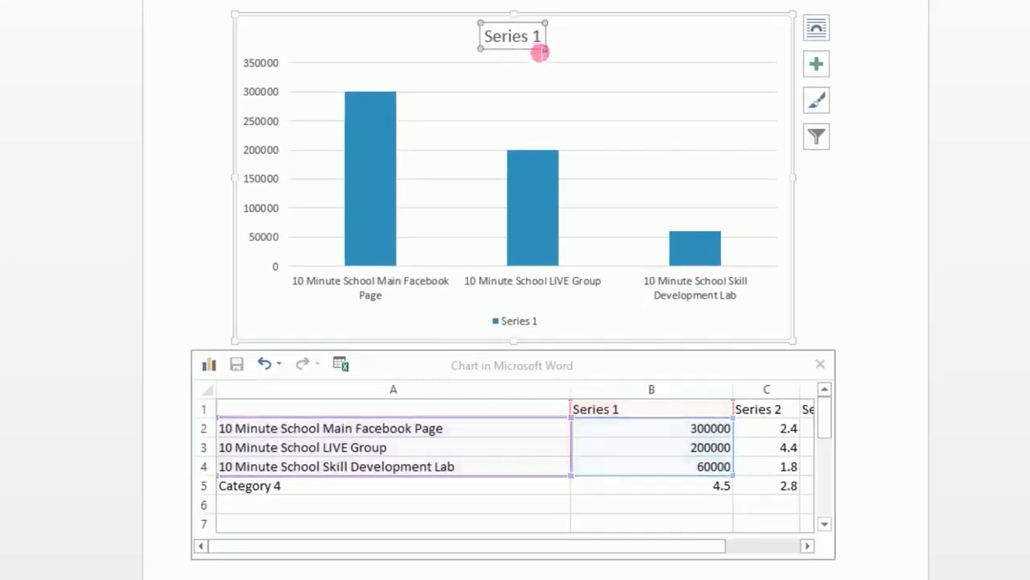
left_click(637, 417)
double_click(642, 418)
left_click_drag(644, 417, 533, 407)
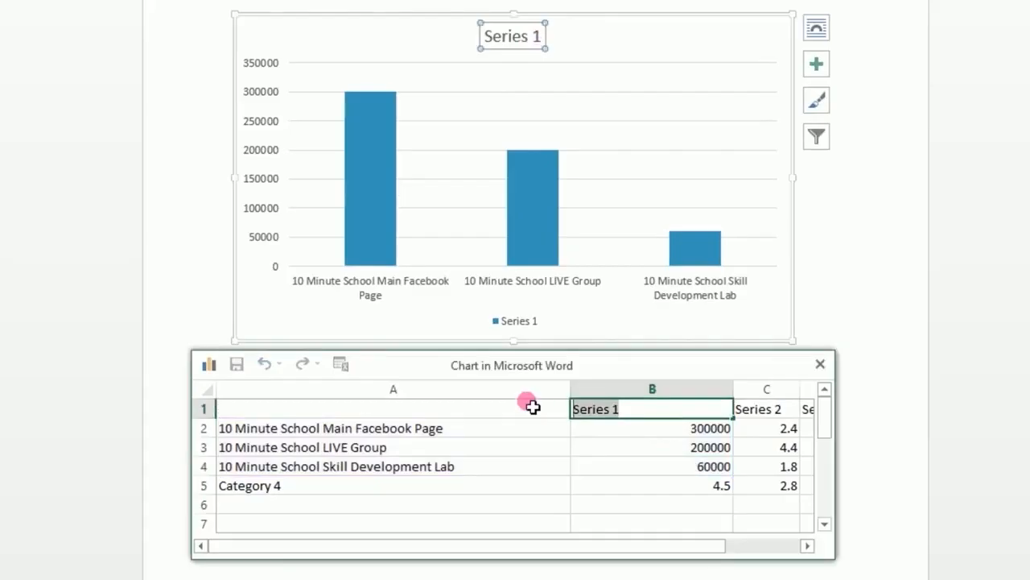
type("10 Minute School S")
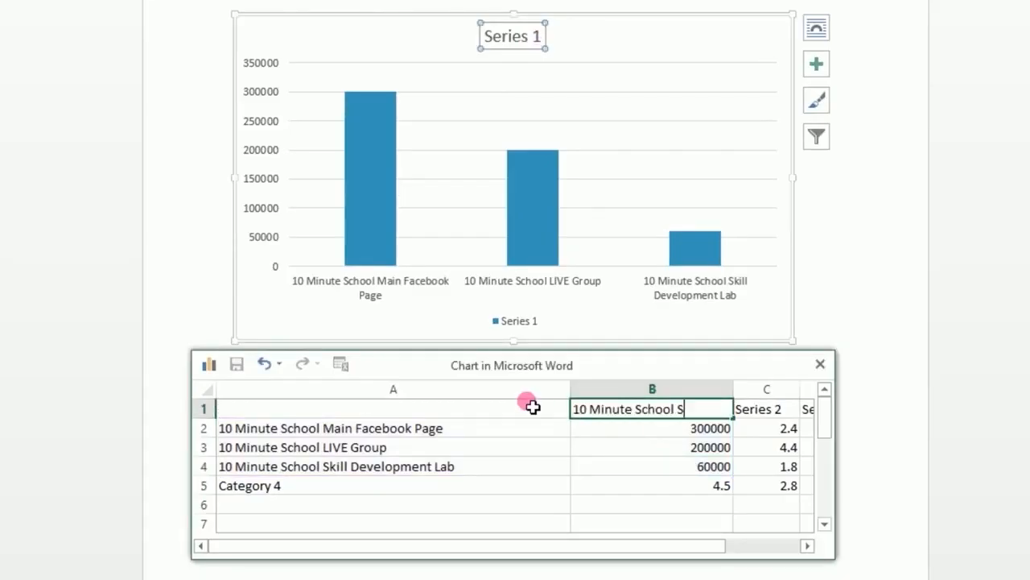
type("ocial MEd")
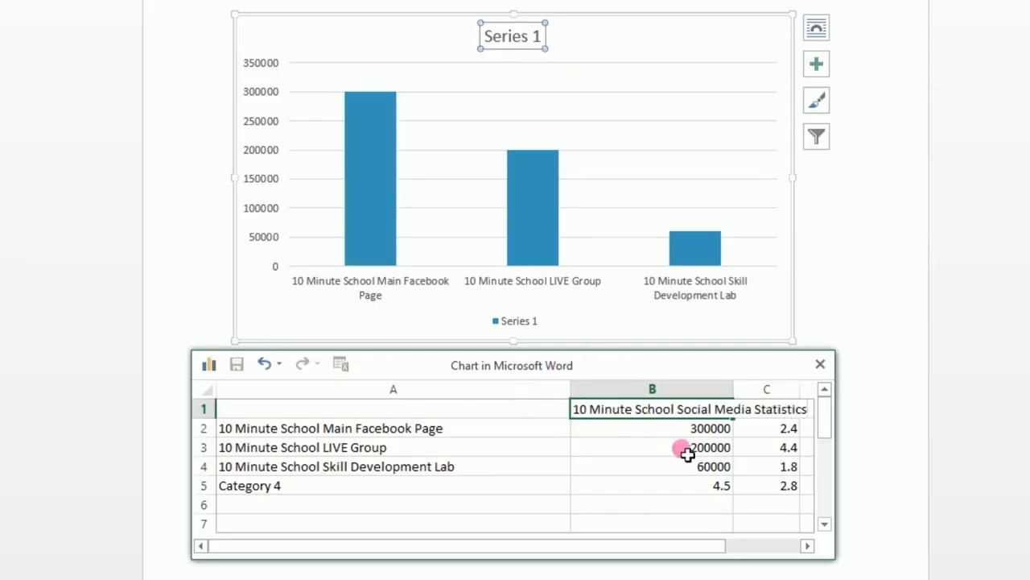
Widen column B to fit its header text and close the chart data sheet.
left_click(717, 391)
left_click_drag(733, 395, 807, 405)
left_click(904, 456)
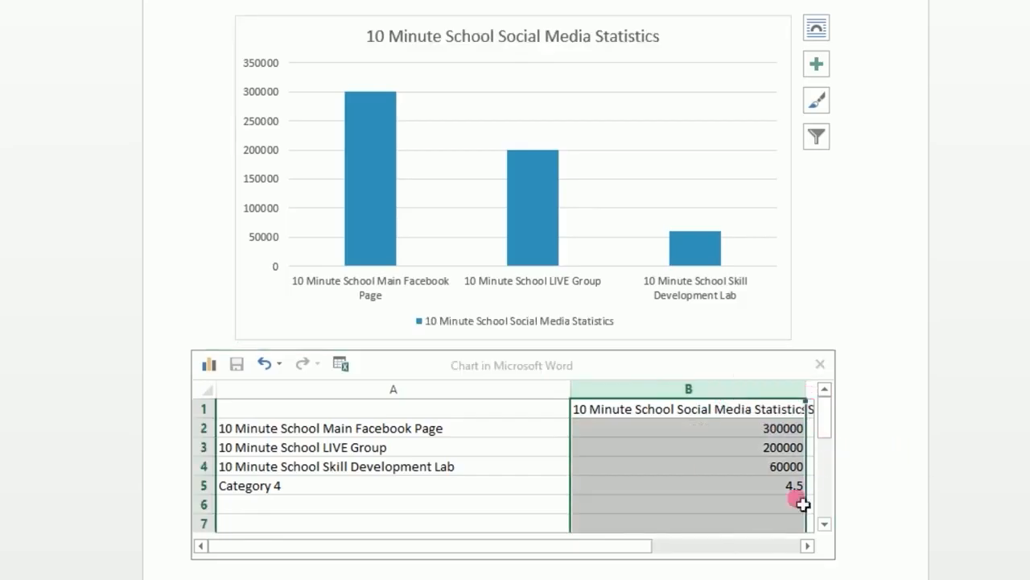
left_click(820, 368)
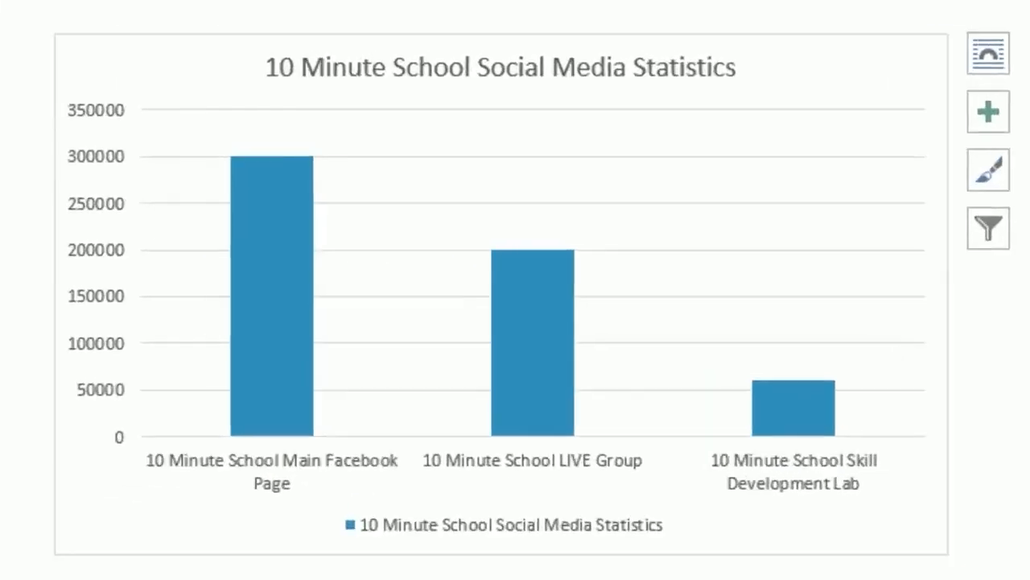
left_click(762, 422)
left_click(529, 385)
left_click(248, 361)
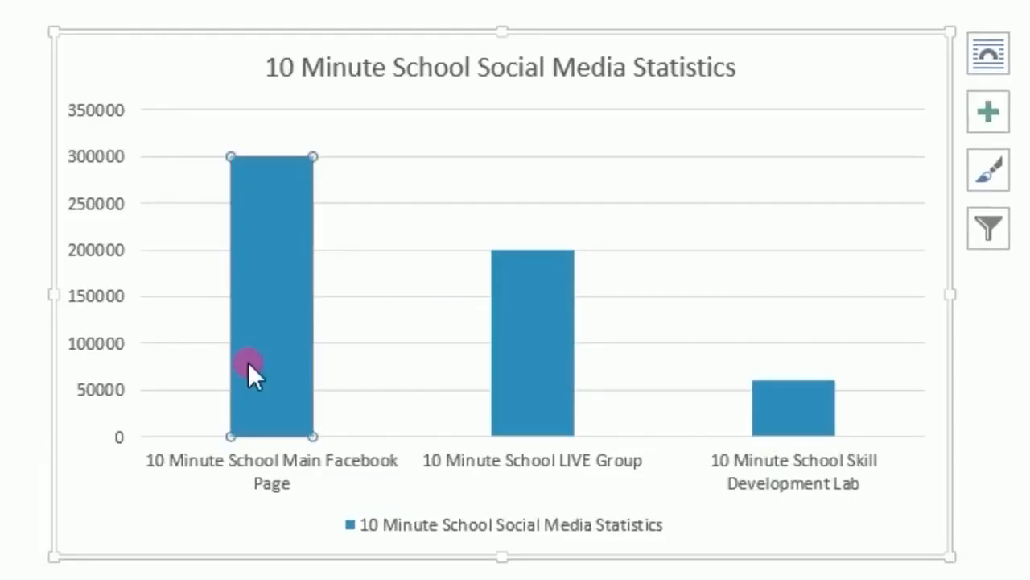
left_click(742, 412)
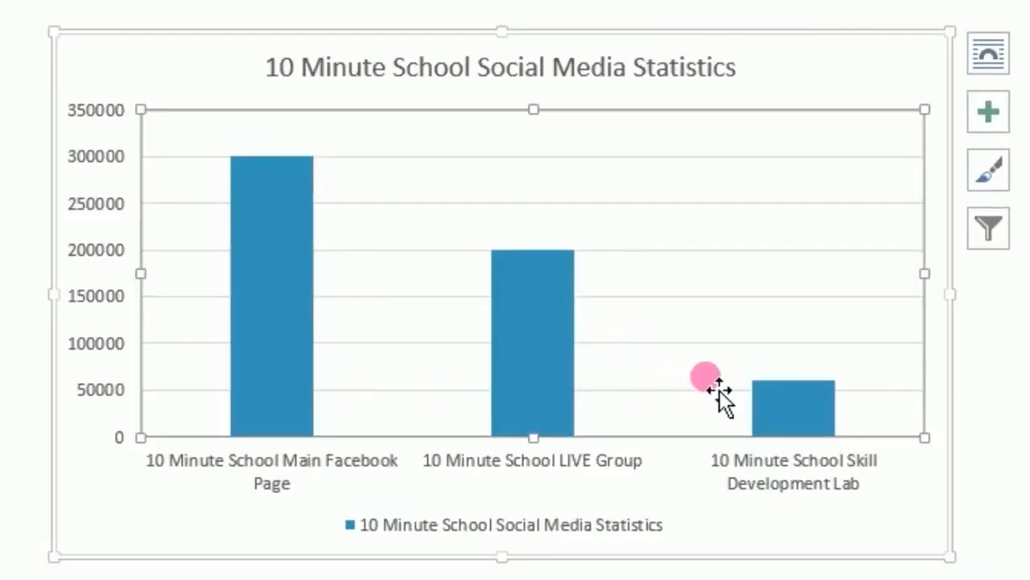
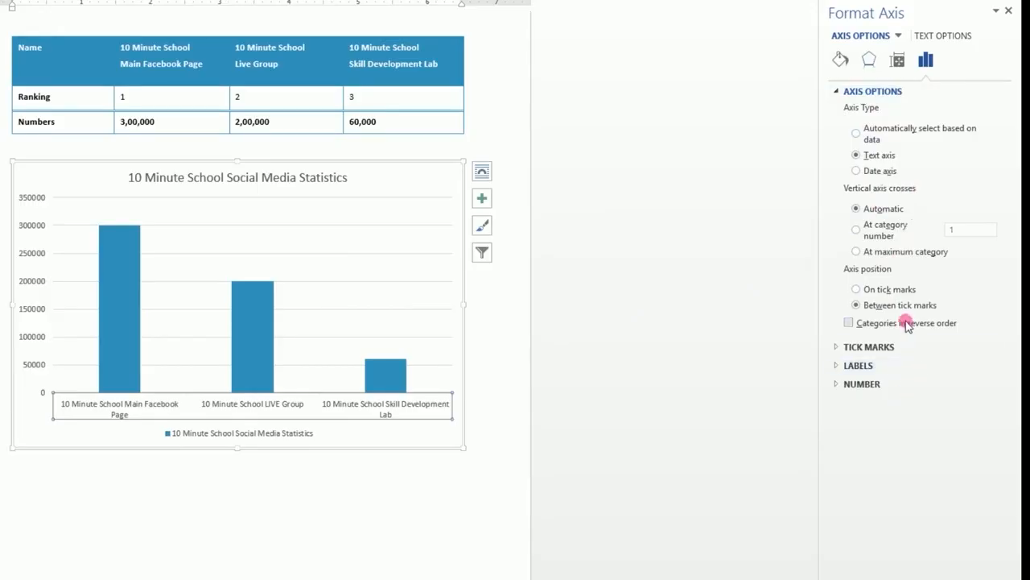
Close the Format Axis pane.
left_click(482, 198)
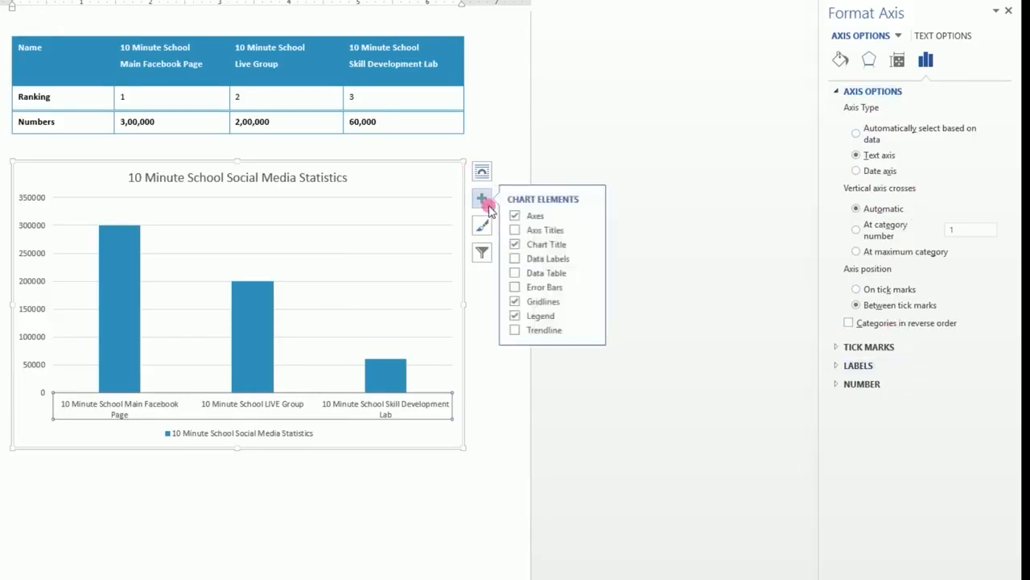
left_click(1005, 12)
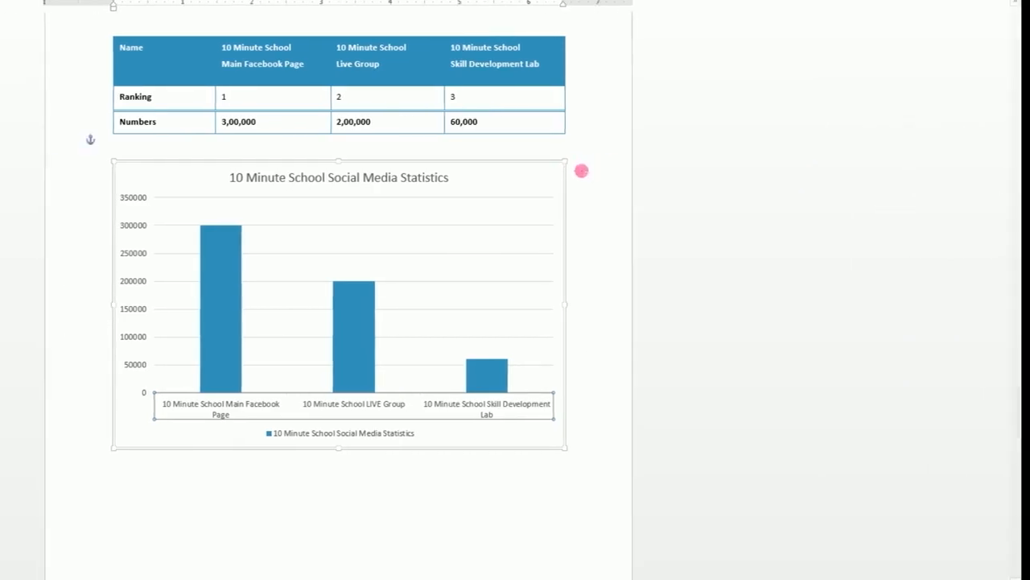
Add axis titles to the chart and remove them again.
left_click(584, 198)
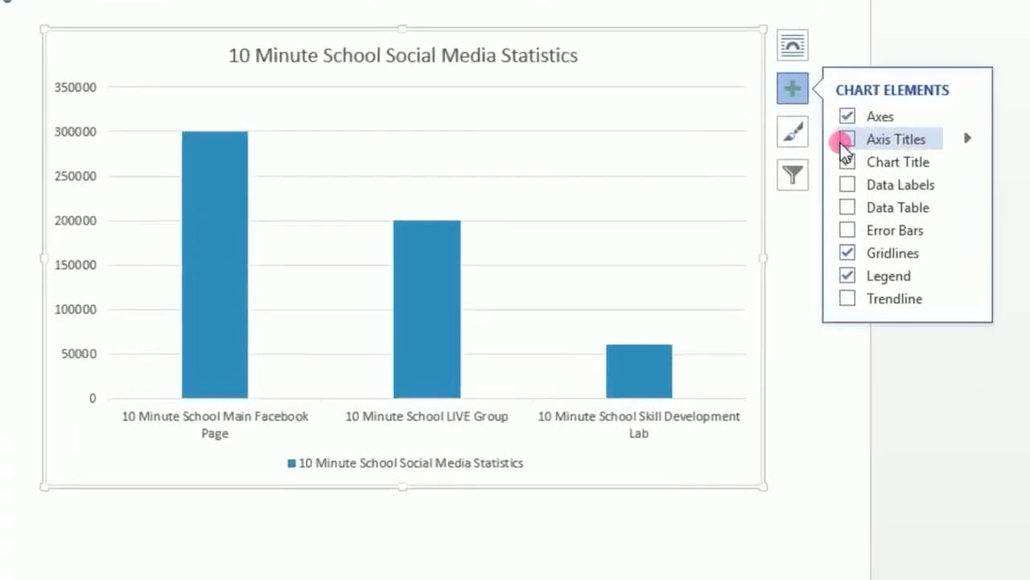
left_click(619, 231)
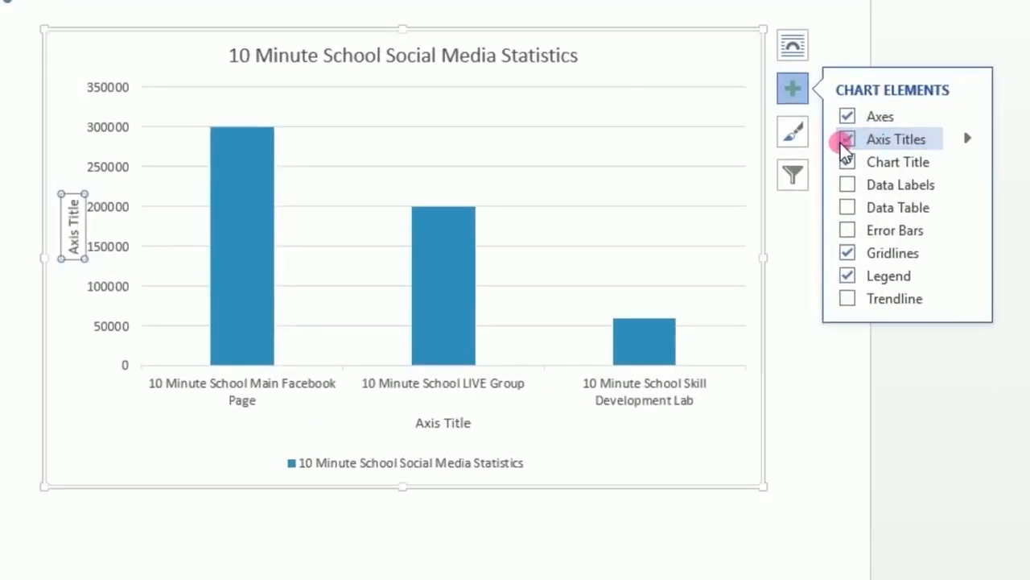
left_click(845, 141)
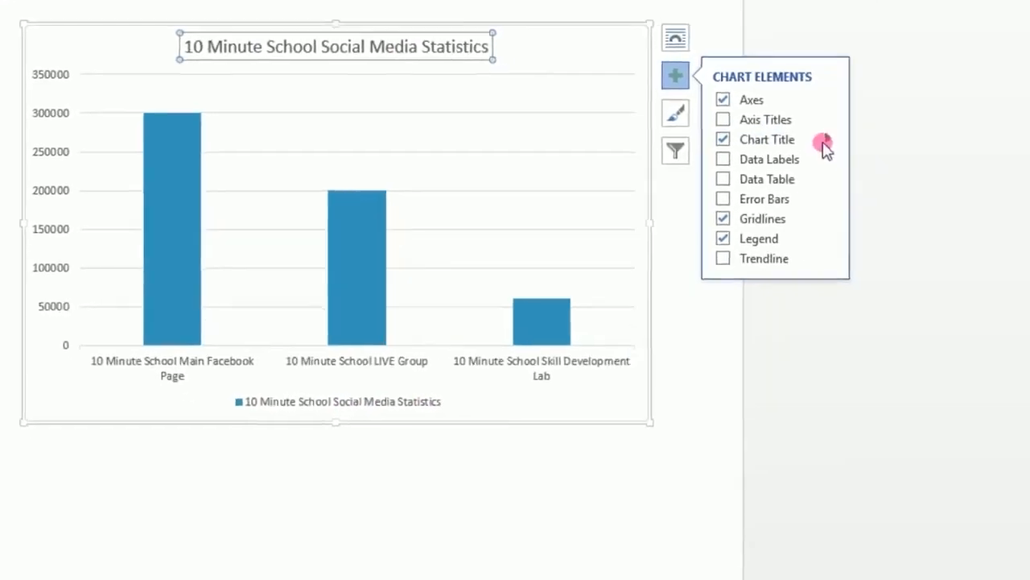
Set the chart title's position to Centered Overlay.
left_click(826, 141)
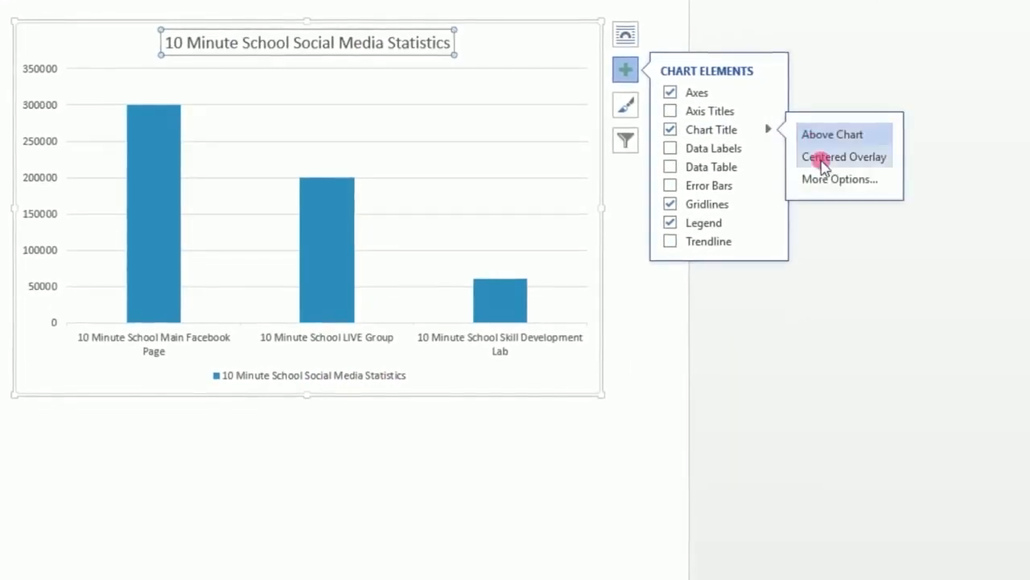
left_click(891, 172)
left_click(768, 133)
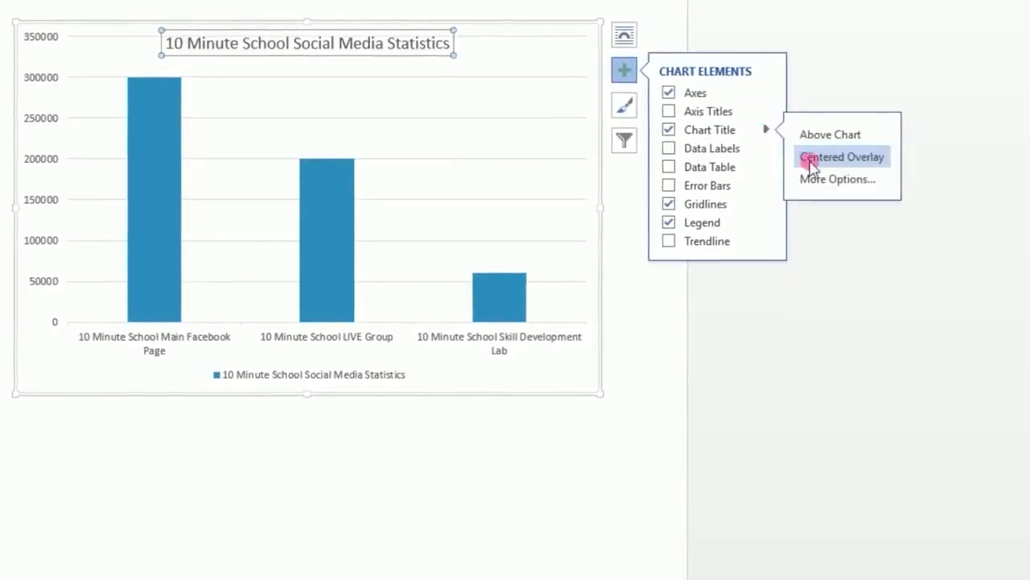
Hide the chart title and show data labels on the columns.
left_click(668, 131)
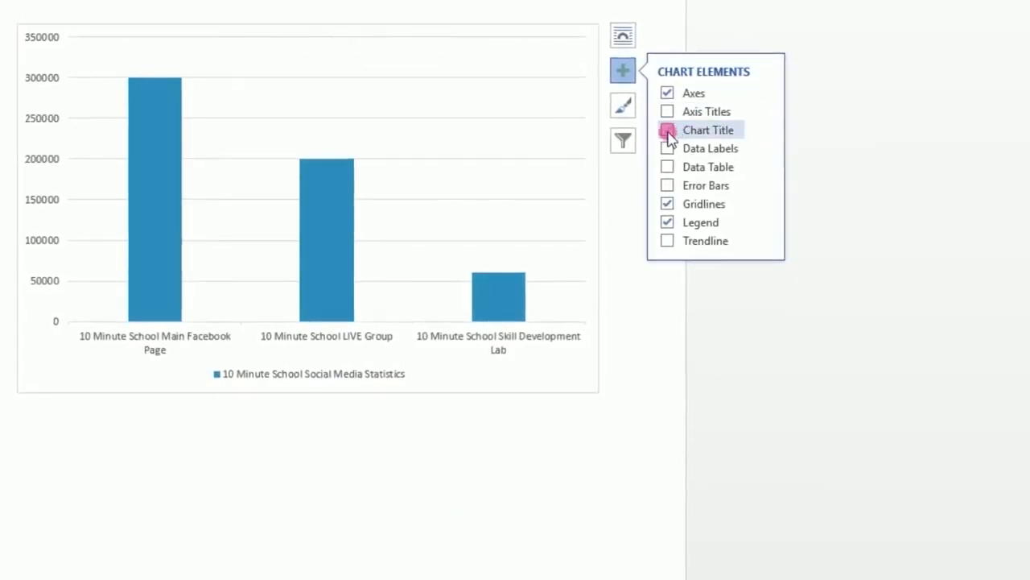
left_click(669, 149)
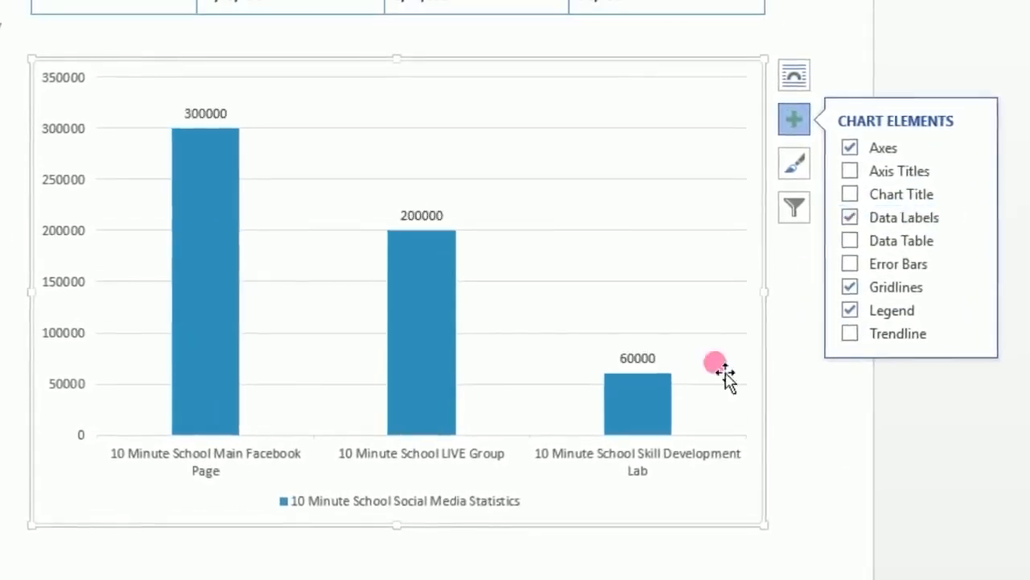
Hide the data label of the 10 Minute School LIVE Group column only and show it again.
left_click(634, 411)
left_click(410, 379)
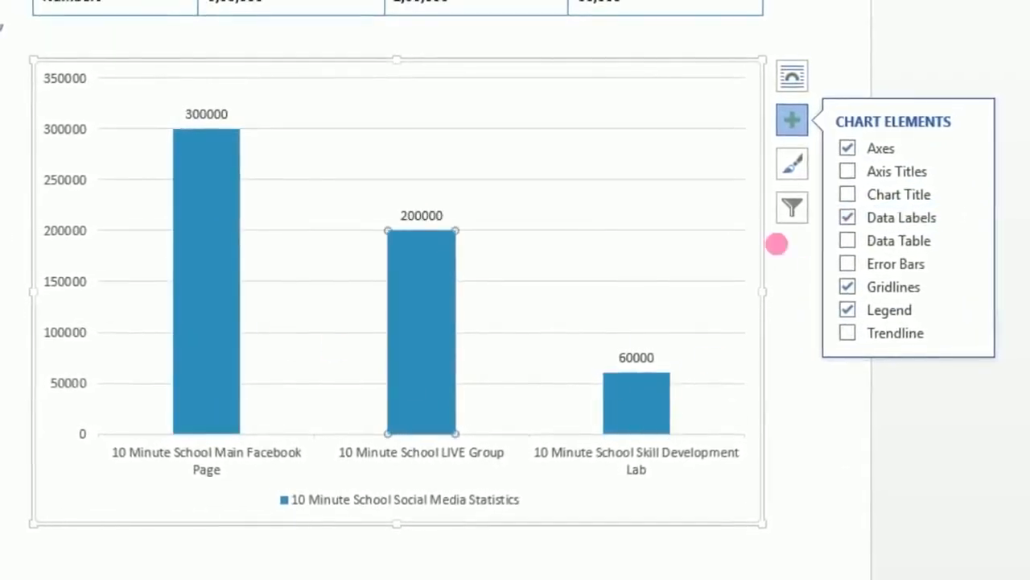
left_click(849, 217)
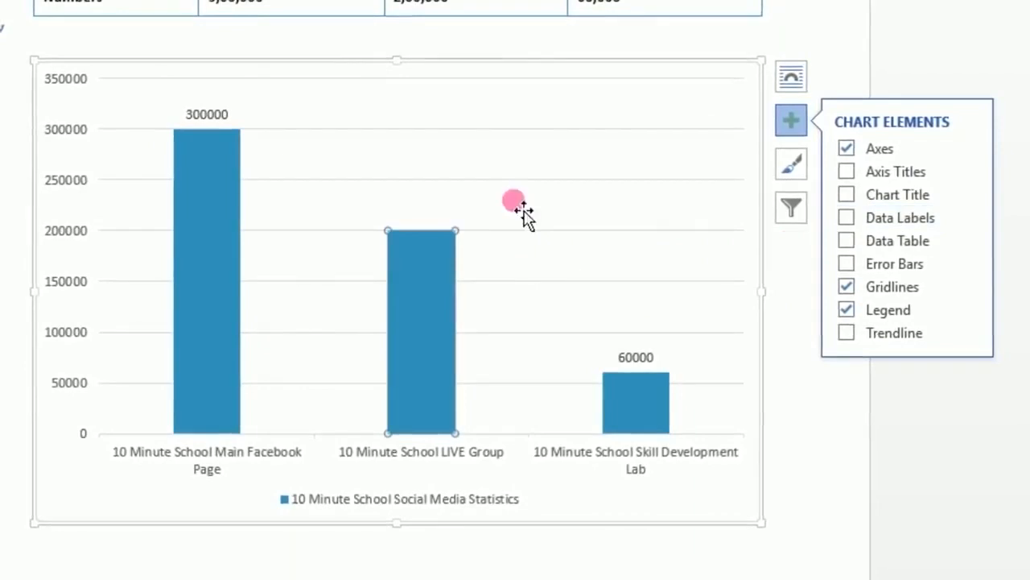
left_click(846, 218)
Hide the data label of the Main Facebook Page column only and restore it.
left_click(222, 213)
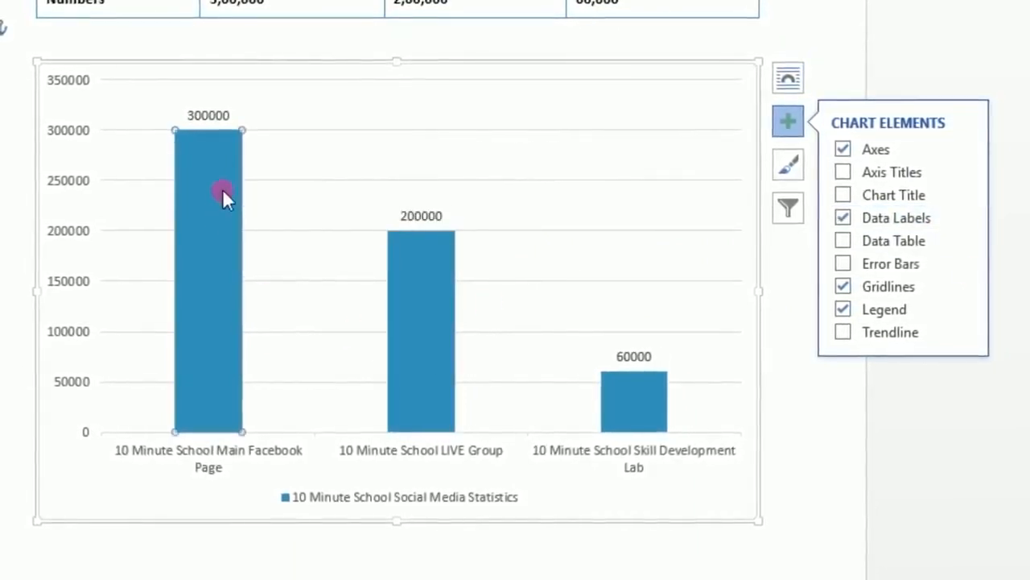
left_click(841, 217)
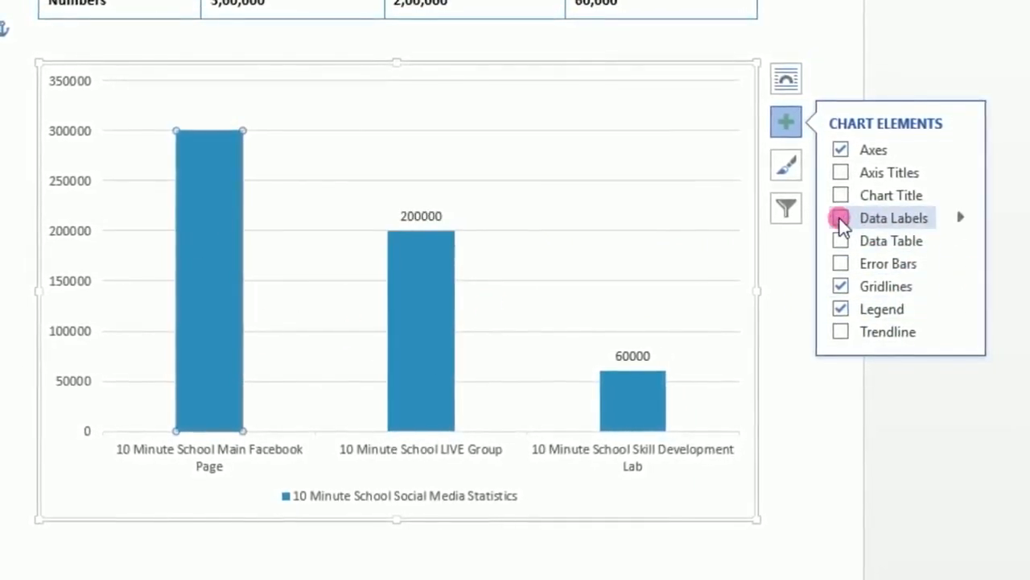
left_click(469, 451)
left_click(442, 340)
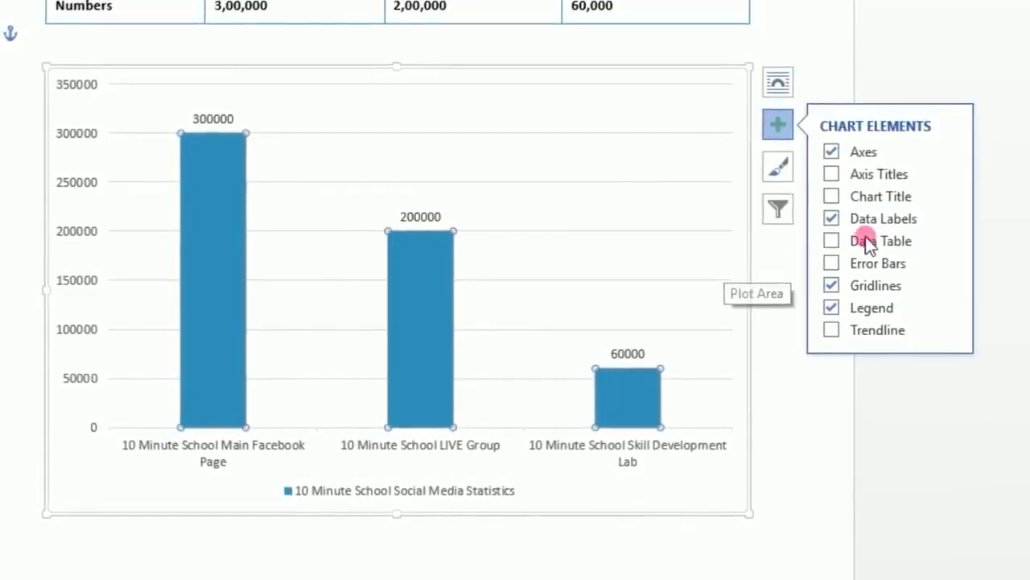
Hide the data labels on the whole column series.
left_click(831, 219)
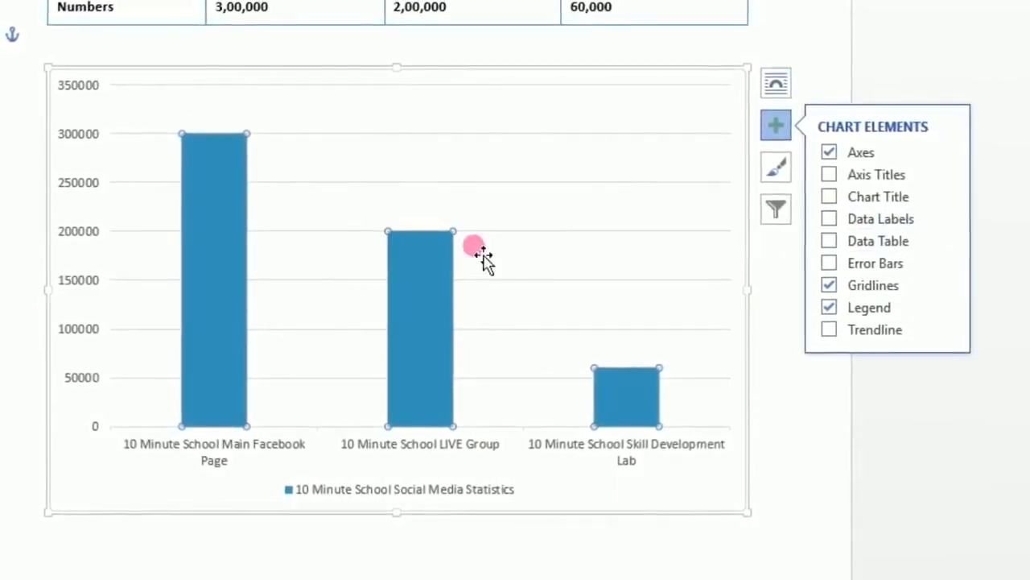
left_click(447, 246)
left_click(493, 232)
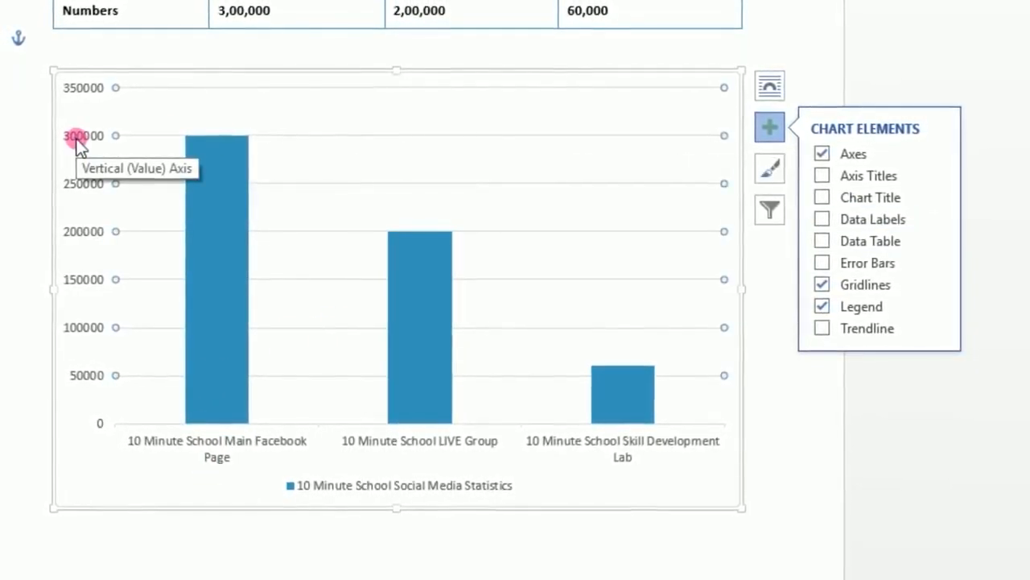
left_click(409, 378)
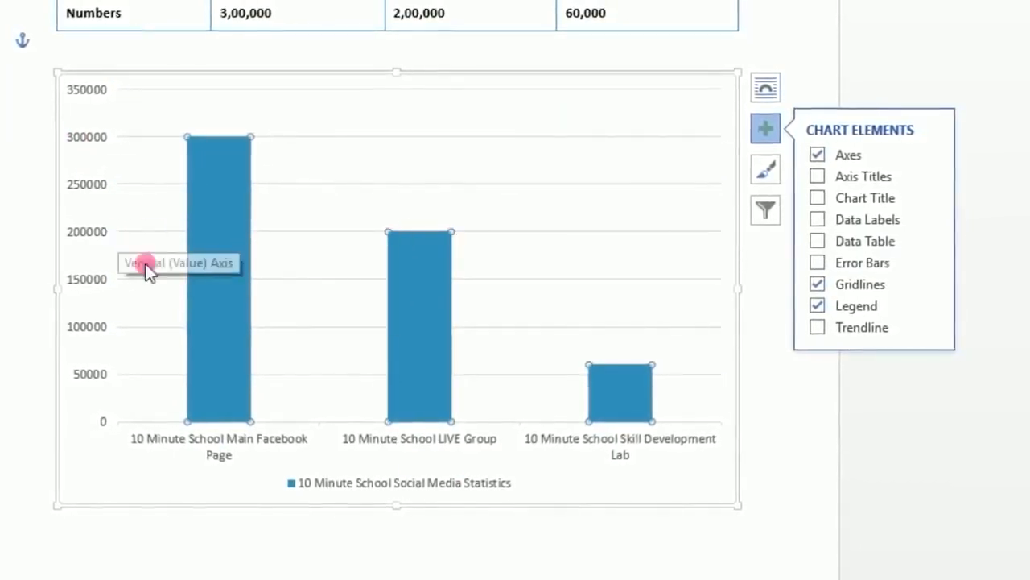
Show a data label on the Skill Development Lab column only and hide it again.
left_click(627, 392)
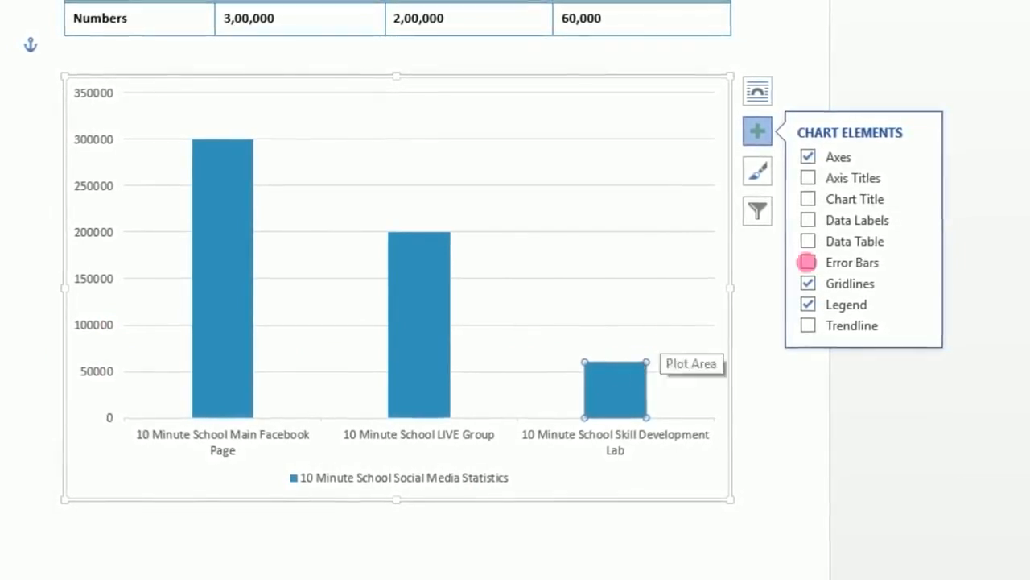
left_click(808, 220)
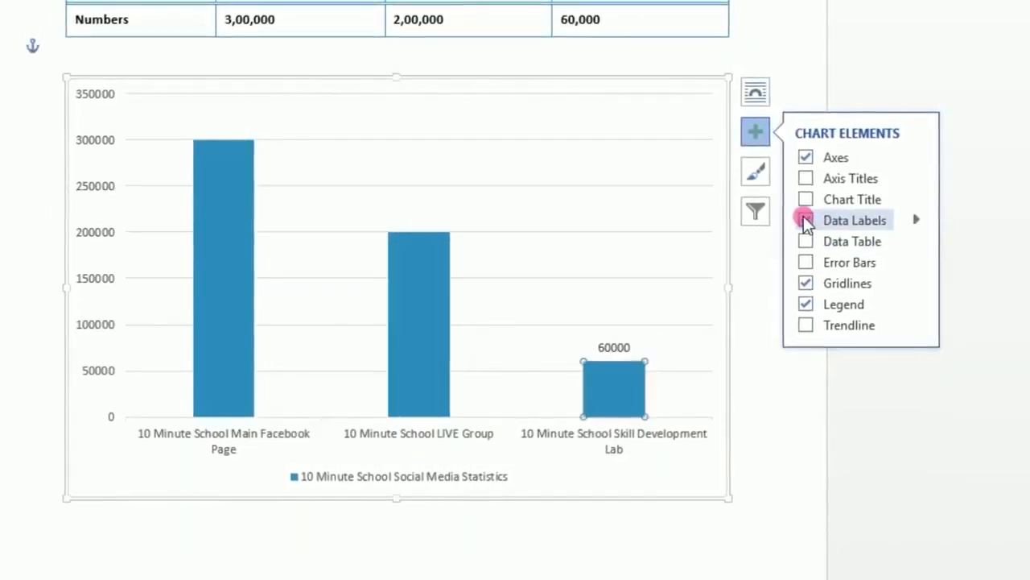
left_click(807, 221)
Select the whole column series and show data labels on all three columns.
left_click(319, 320)
left_click(399, 299)
left_click(251, 262)
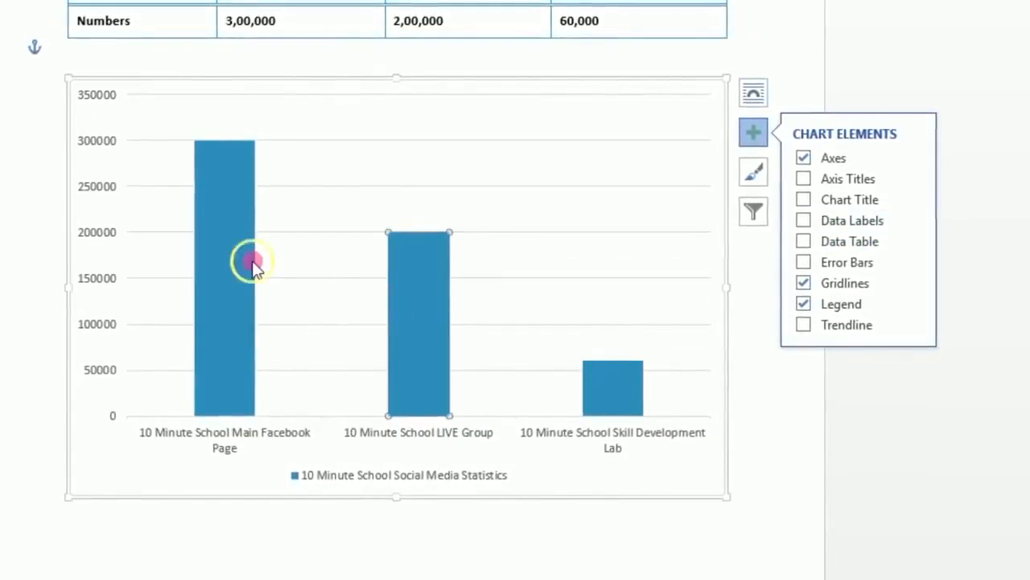
left_click(437, 169)
left_click(412, 291)
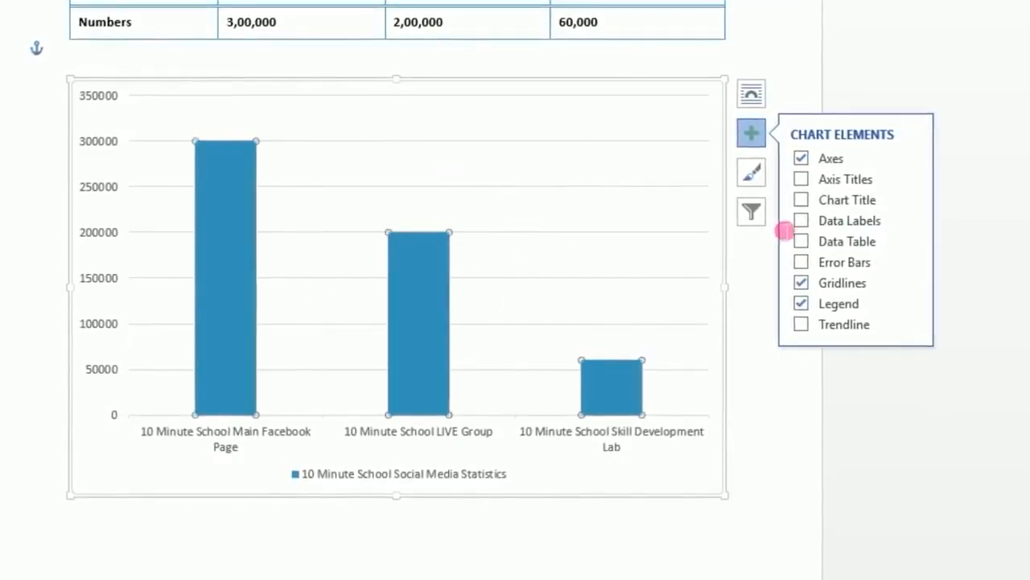
left_click(803, 220)
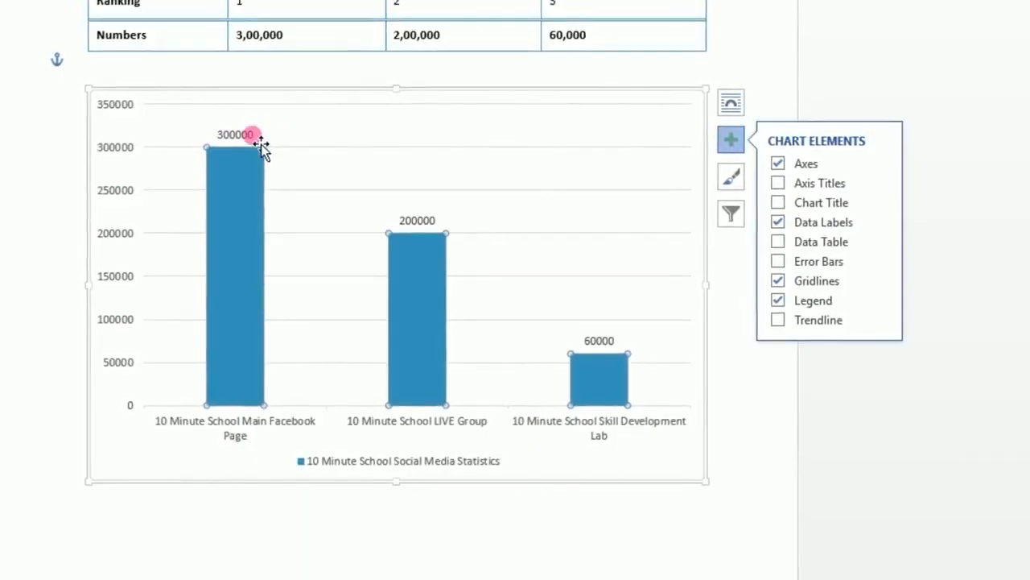
Delete the vertical value axis from the chart.
left_click(122, 144)
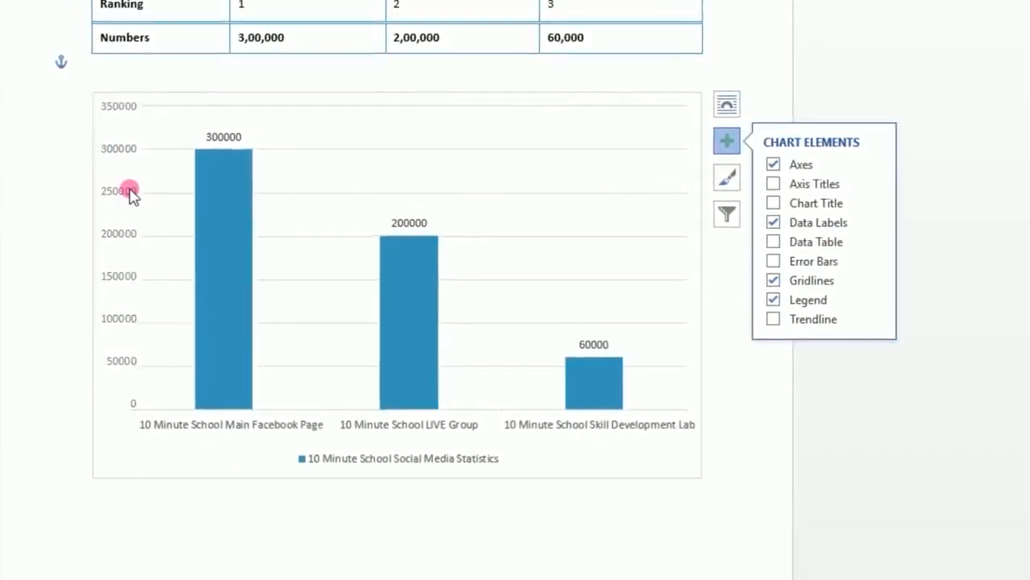
key("Delete")
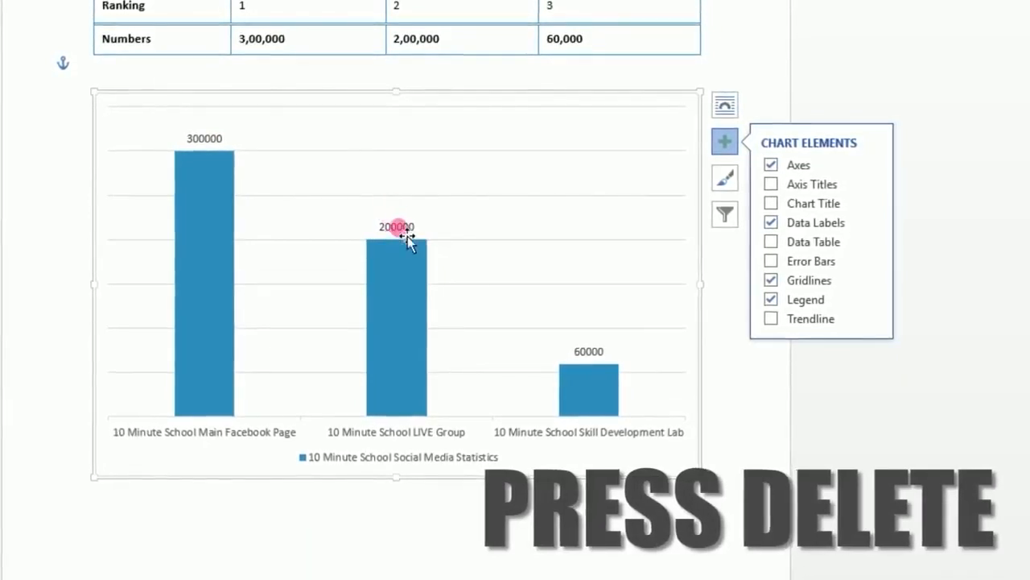
left_click(455, 164)
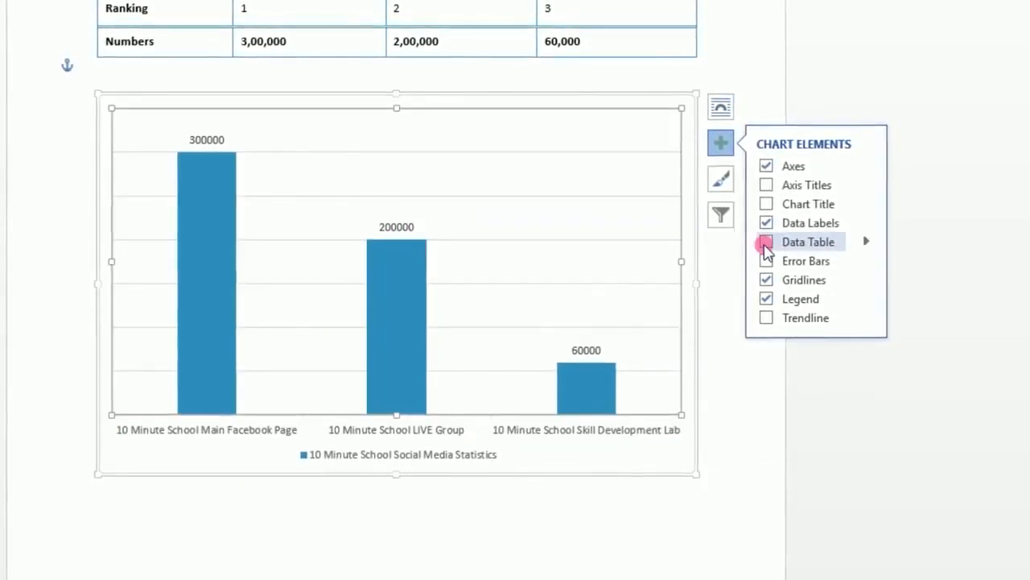
Add a data table to the chart, view its legend key options and remove the table again.
left_click(765, 243)
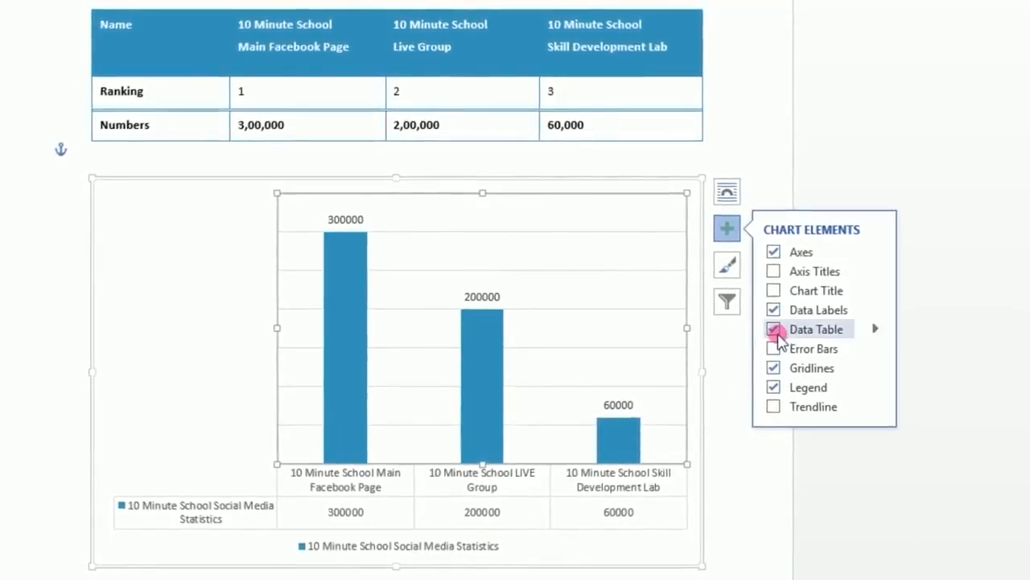
left_click(874, 331)
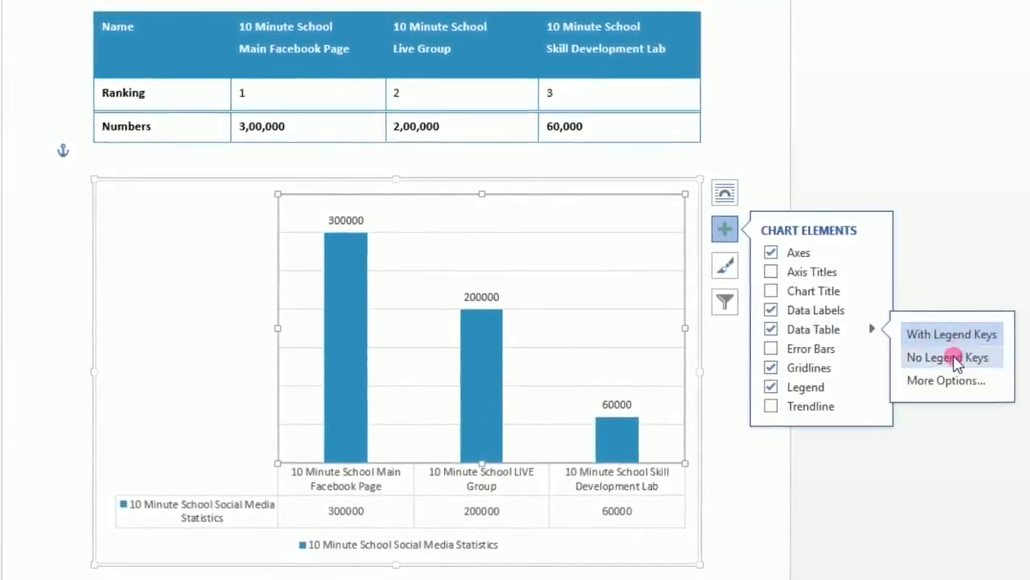
left_click(767, 330)
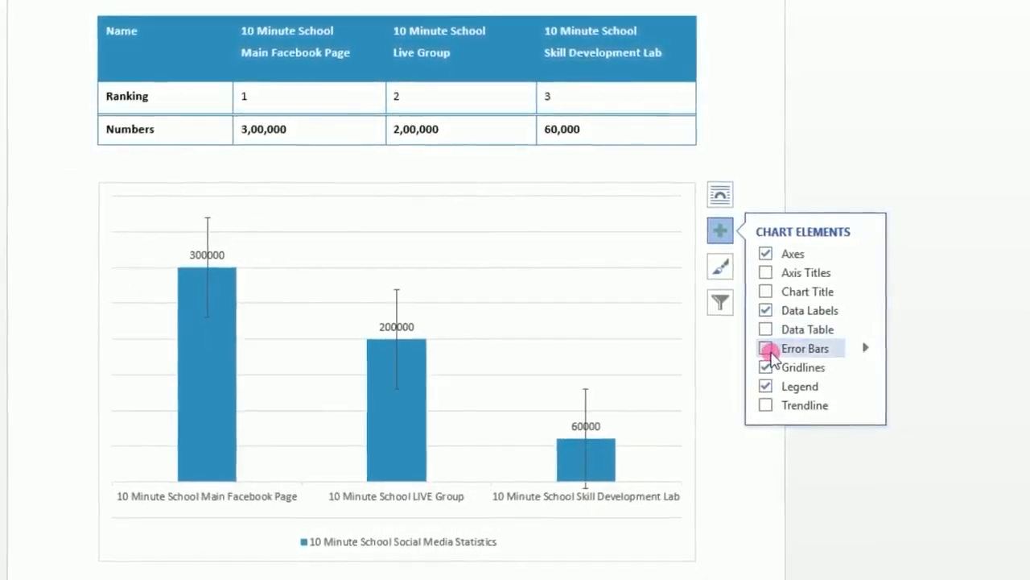
Add error bars to the chart, remove them again and preview the available error bar types.
left_click(764, 351)
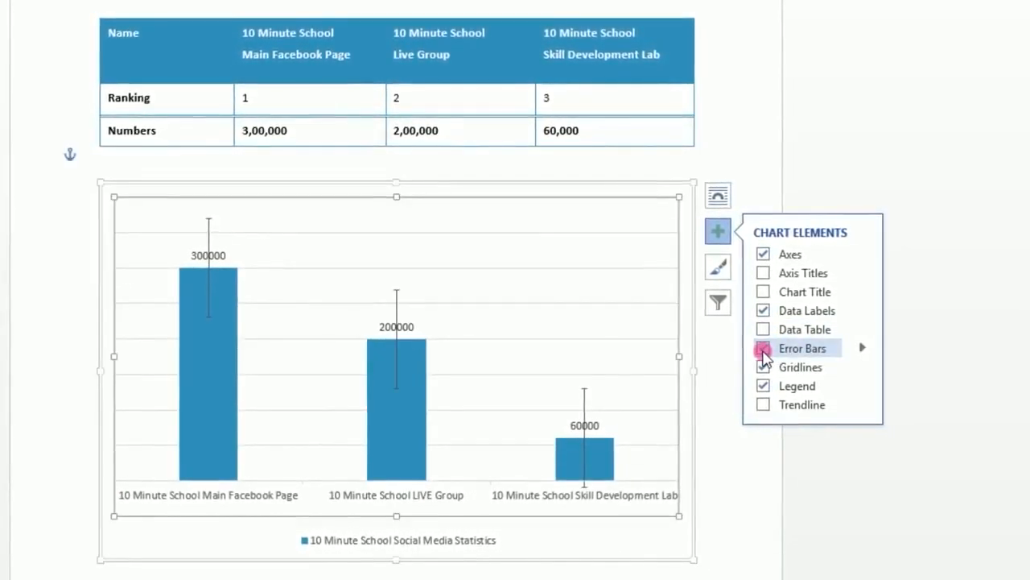
left_click(764, 351)
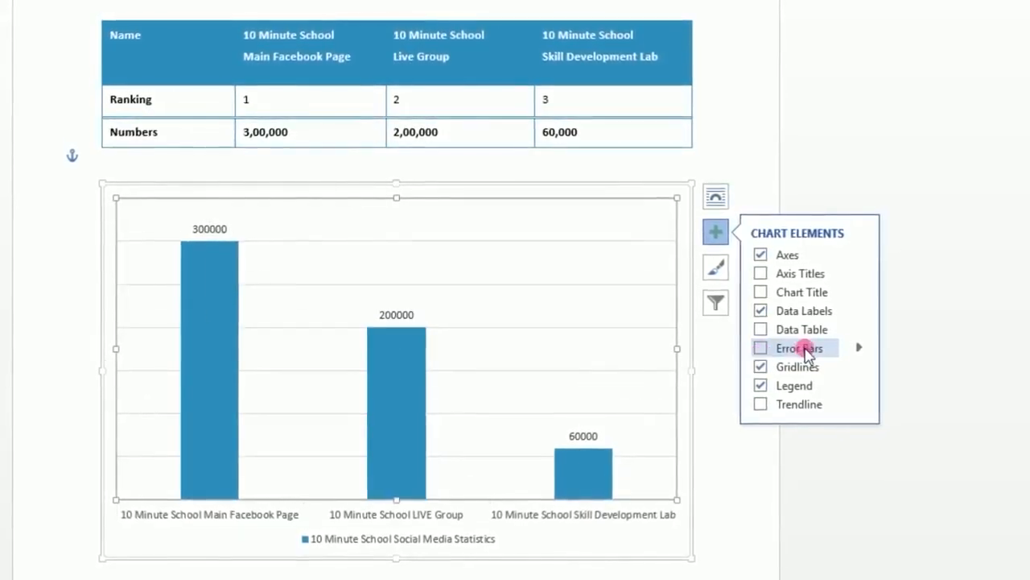
left_click(862, 351)
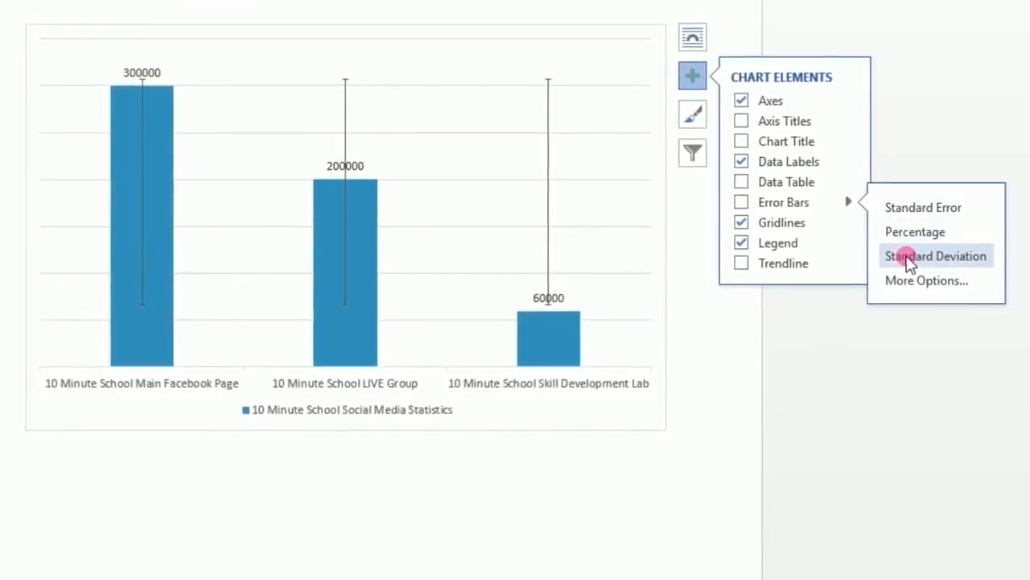
Compare the chart with and without gridlines and leave the gridlines hidden.
left_click(739, 223)
left_click(741, 223)
left_click(741, 223)
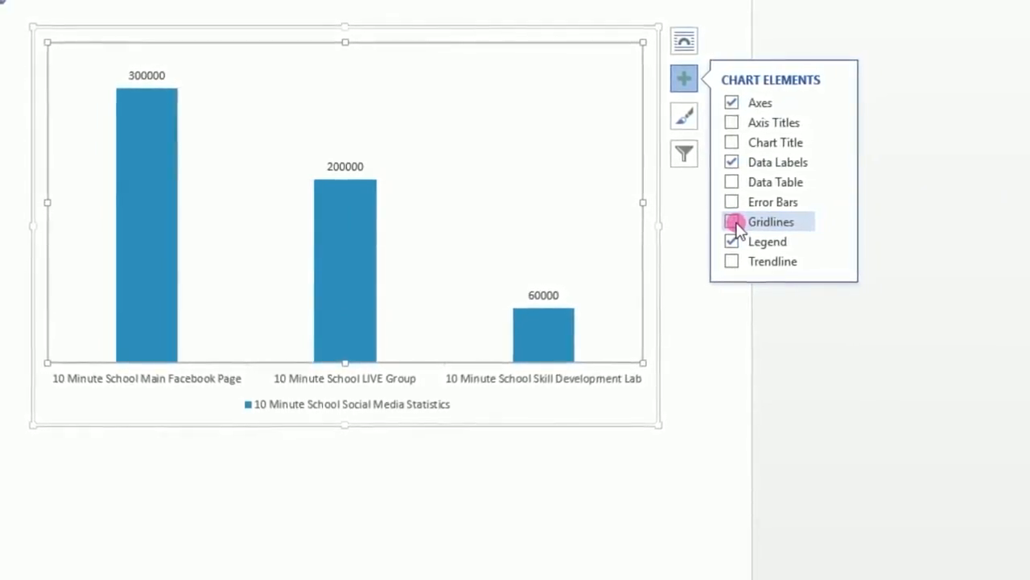
left_click(734, 223)
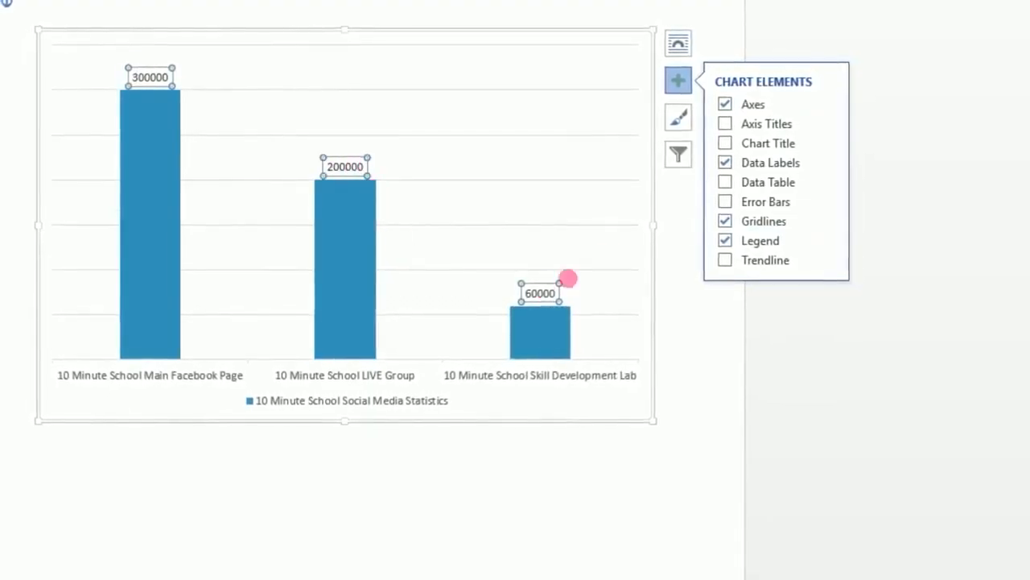
left_click(726, 222)
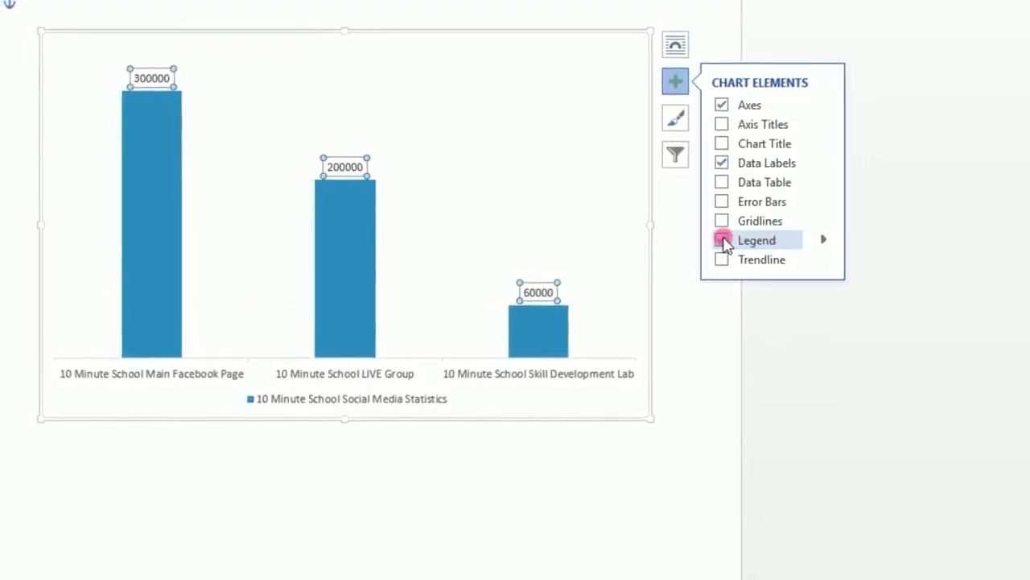
Hide the chart legend and show it again.
left_click(723, 239)
left_click(722, 240)
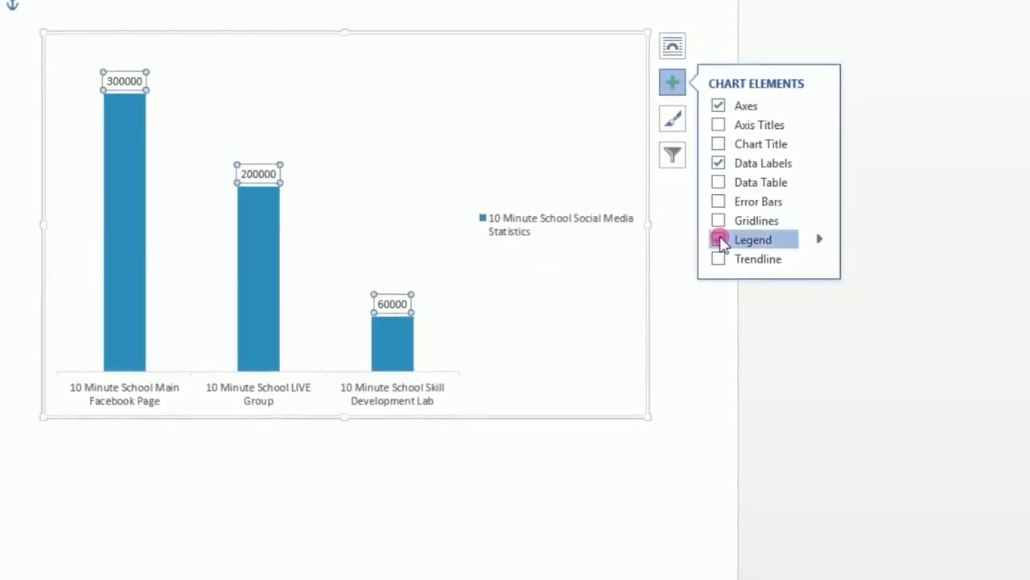
left_click(718, 240)
left_click(718, 240)
left_click(717, 240)
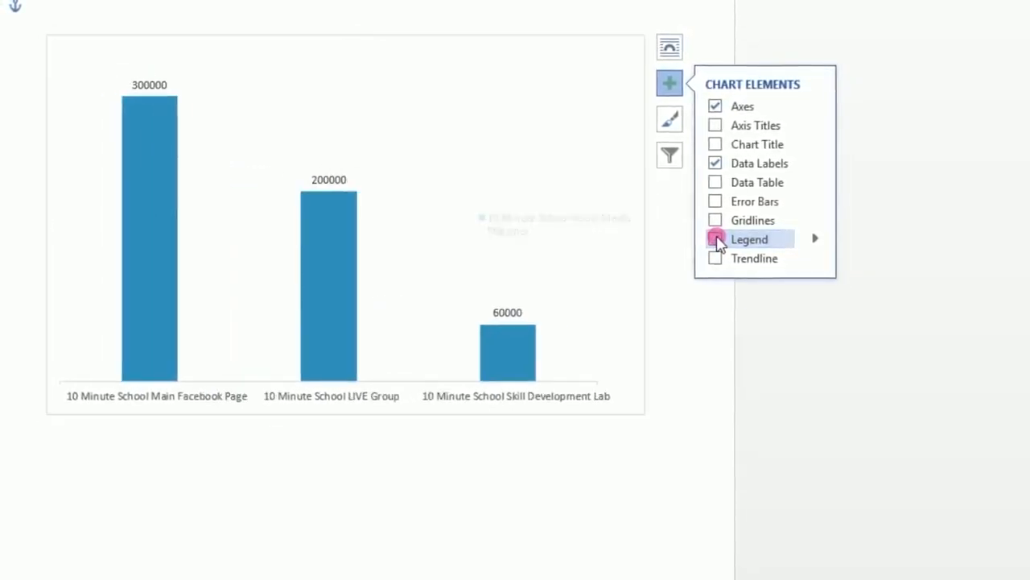
left_click(722, 240)
Set the chart legend's position to Bottom.
left_click(815, 238)
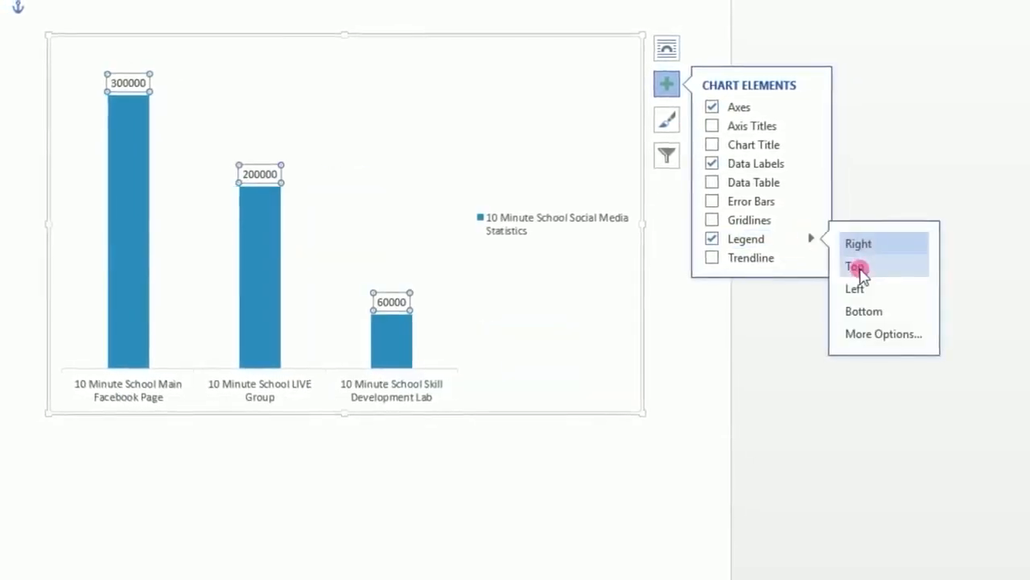
left_click(842, 308)
left_click(399, 395)
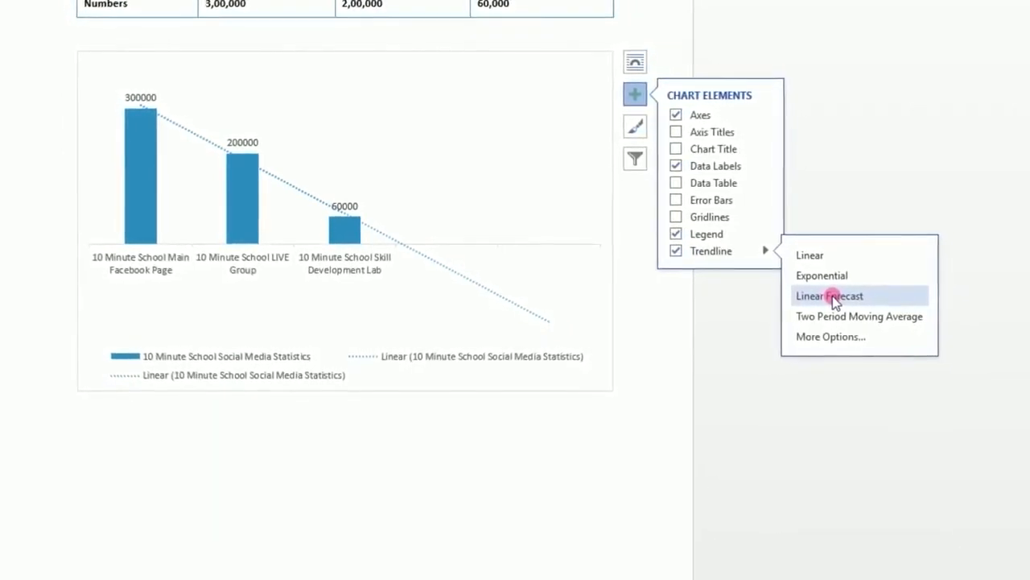
Remove the trendlines from the chart and toggle the axis titles on and off.
left_click(671, 251)
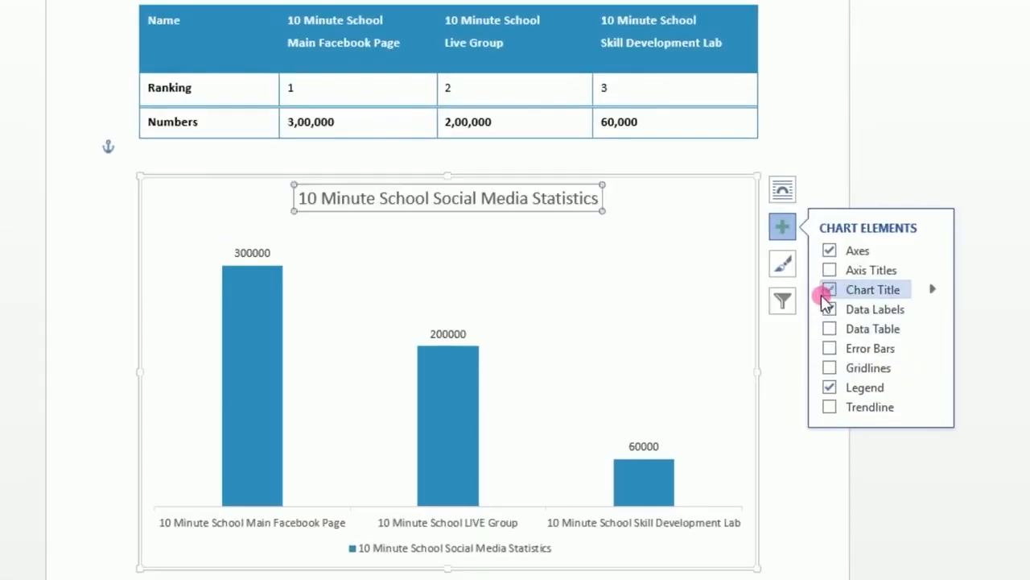
left_click(827, 272)
left_click(827, 271)
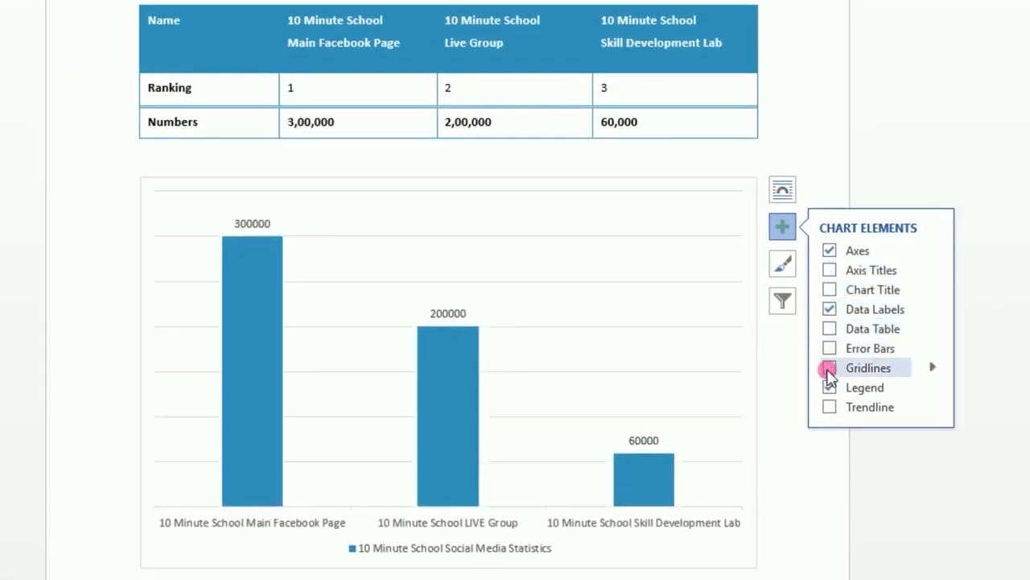
Show the chart title above the columns and hide it again.
left_click(831, 289)
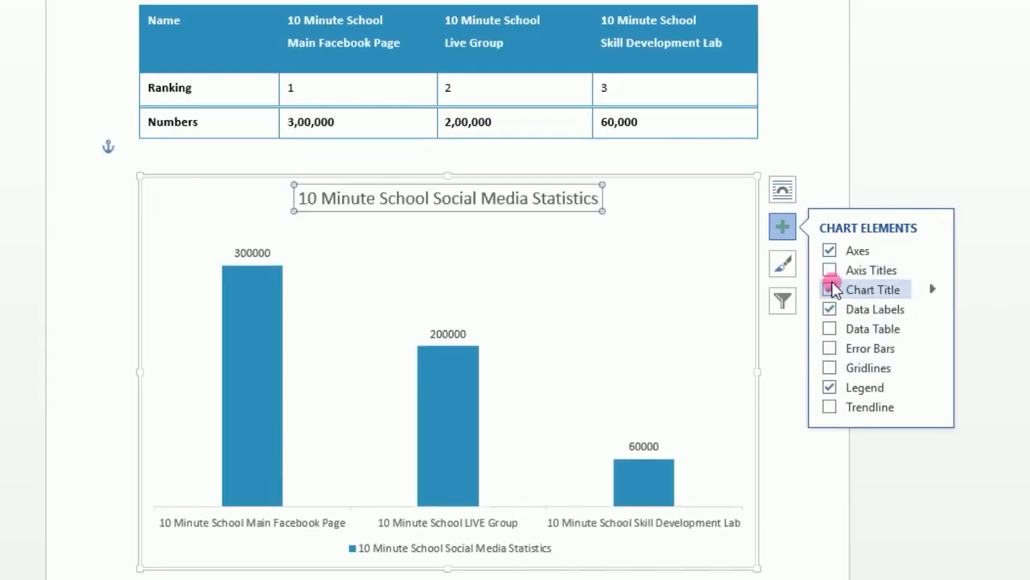
left_click(830, 289)
left_click(739, 280)
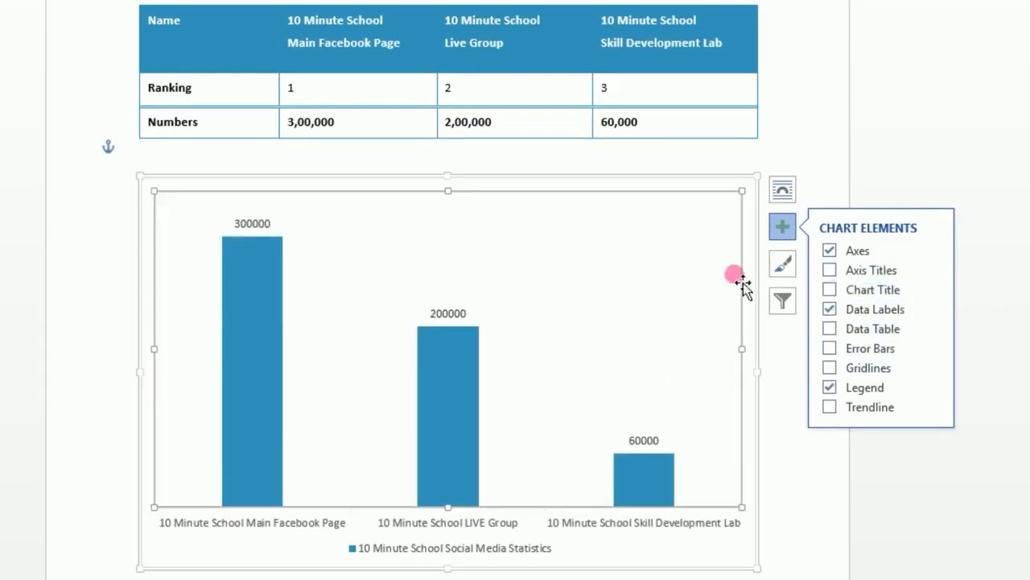
Apply the chart style with a blue background and white hatched columns, and view the available color palettes.
left_click(781, 264)
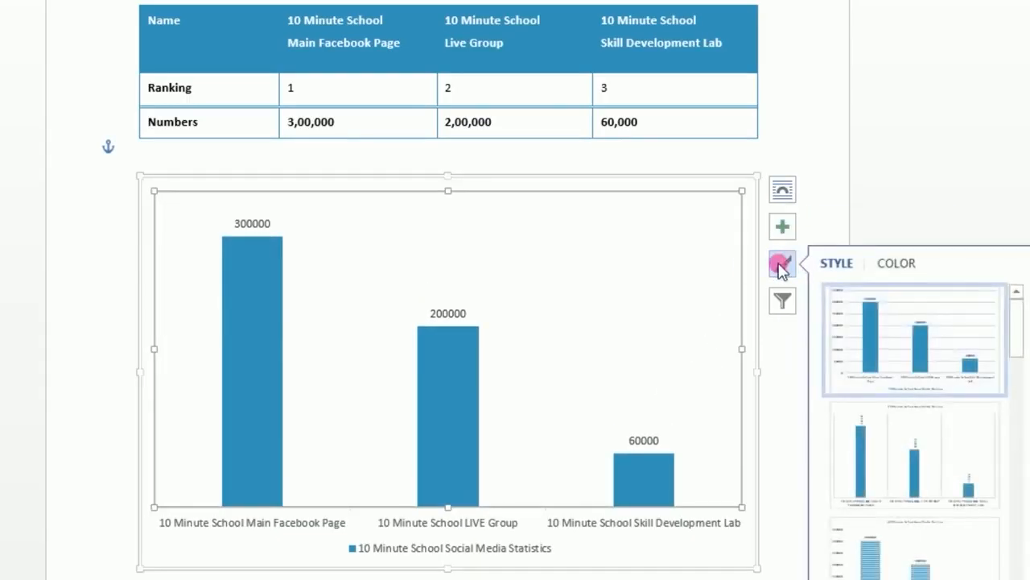
scroll(852, 463, "down", 1)
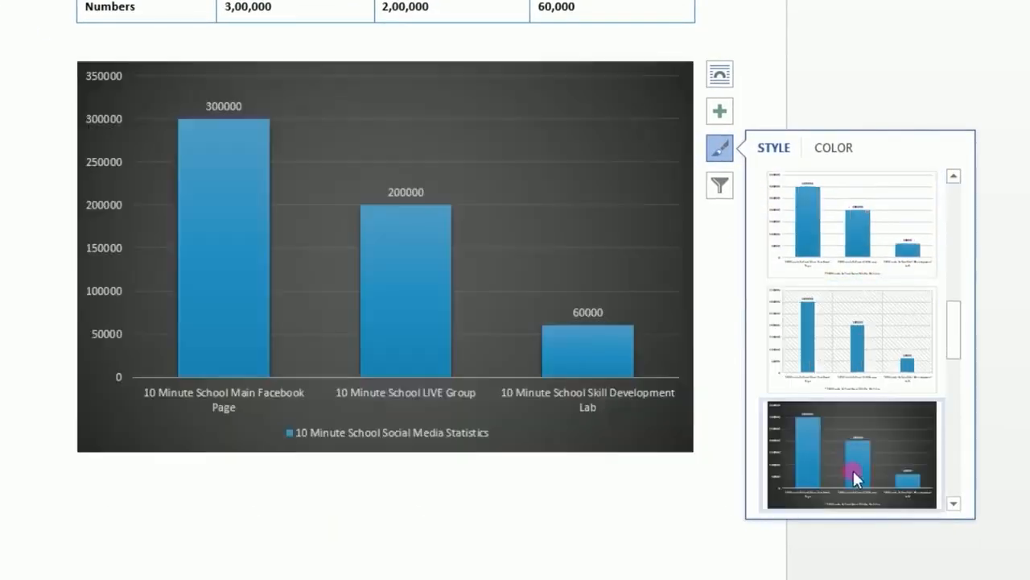
scroll(864, 427, "down", 2)
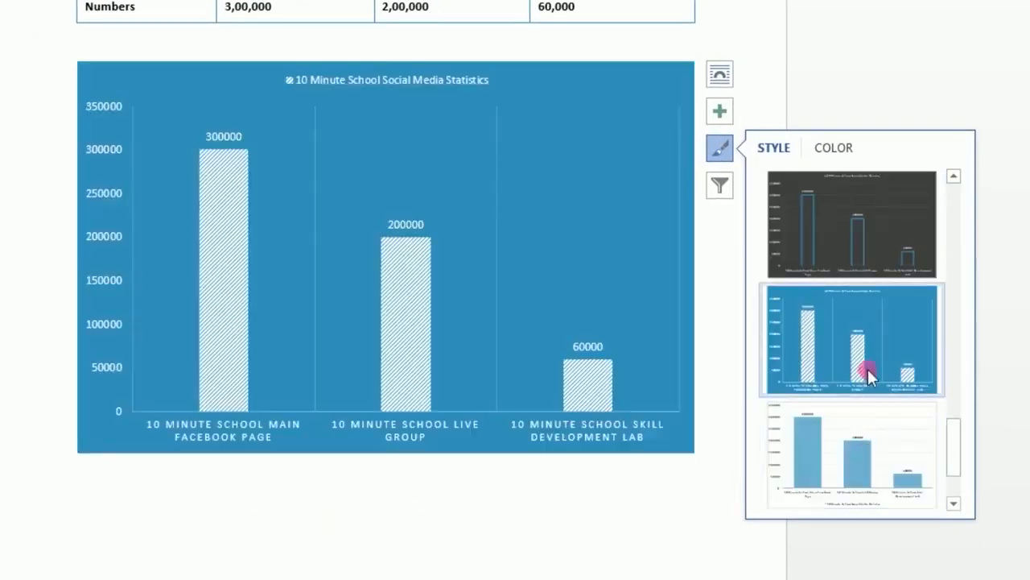
left_click(868, 369)
scroll(868, 368, "down", 1)
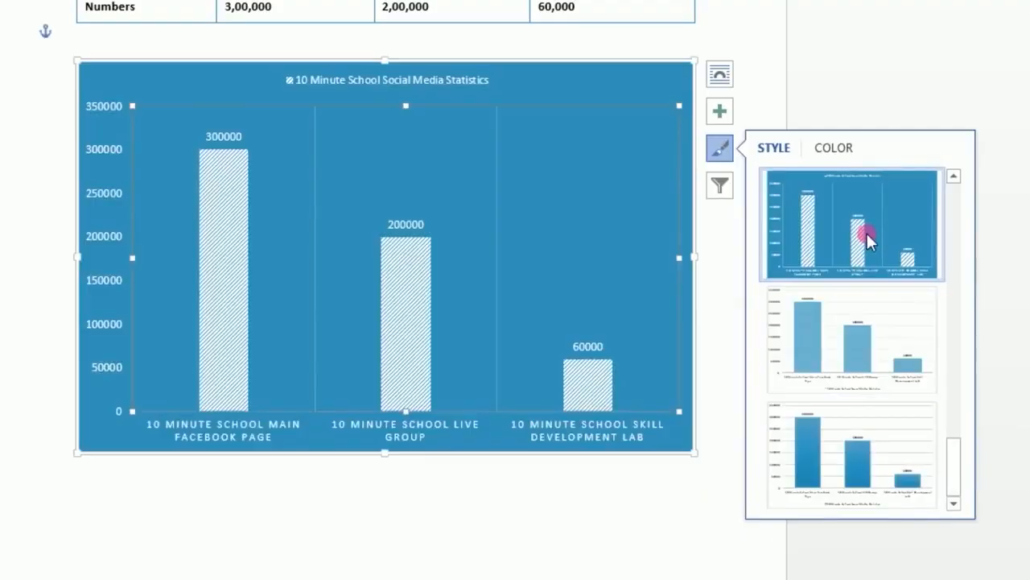
left_click(837, 149)
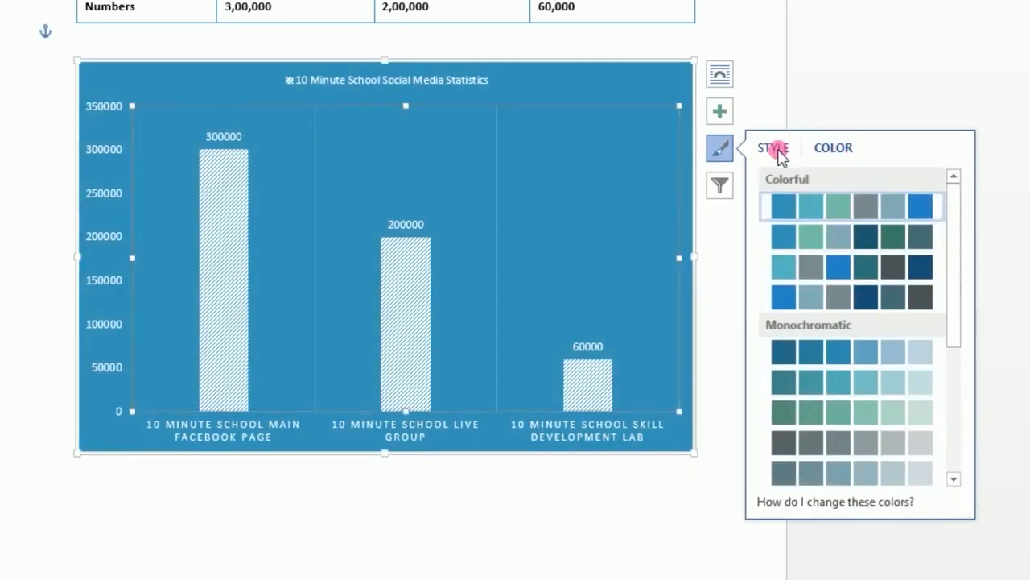
left_click(776, 151)
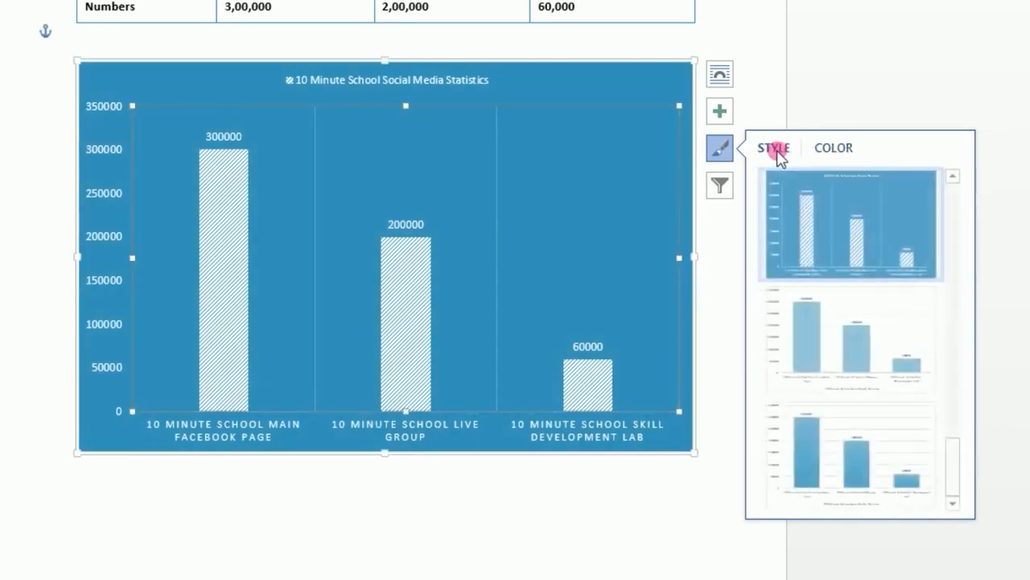
Filter the chart to the 10 Minute School Main Facebook Page category by excluding the LIVE Group and Skill Development Lab categories.
left_click(727, 195)
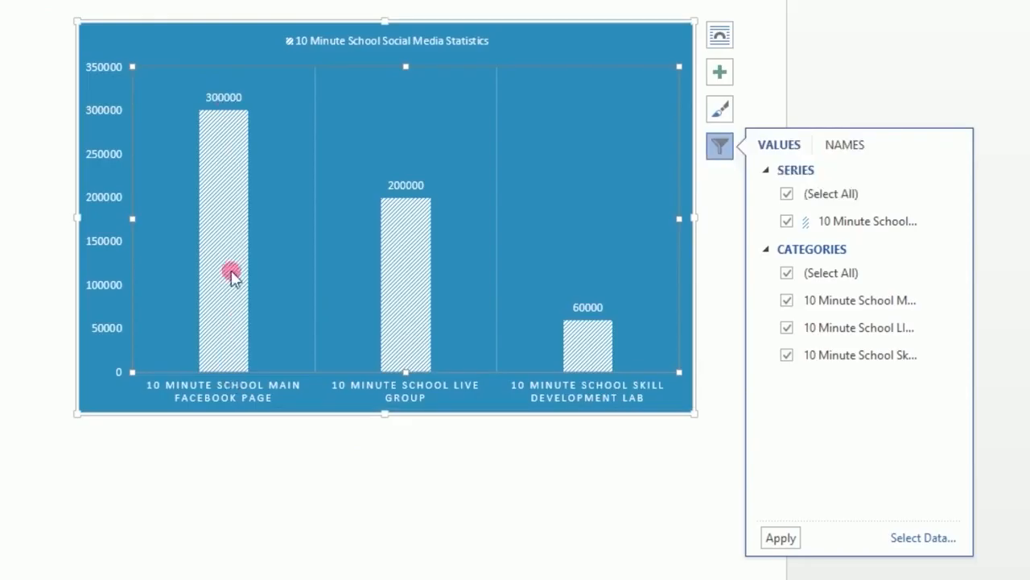
mouse_move(237, 221)
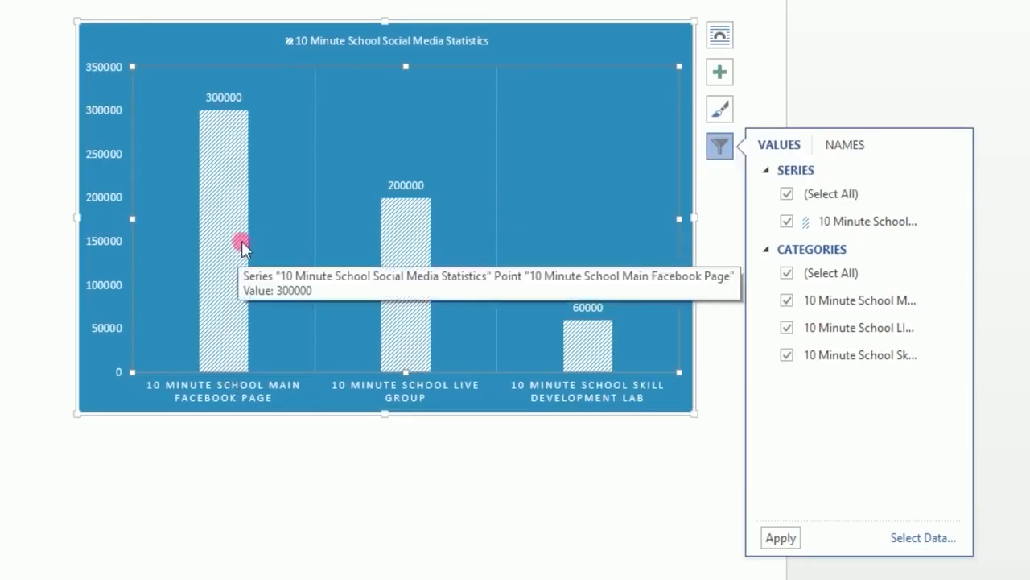
left_click(786, 327)
left_click(787, 355)
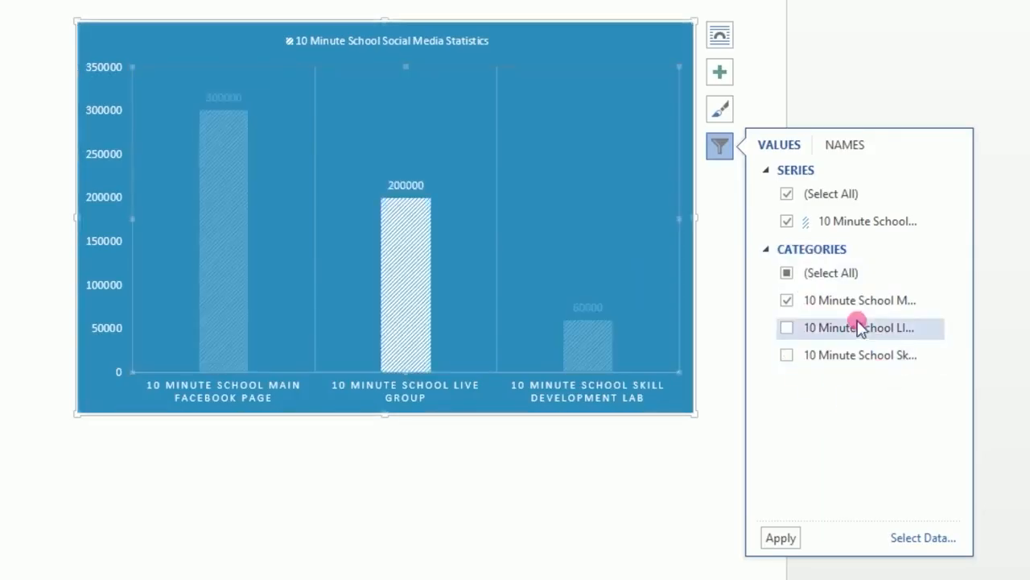
left_click(778, 537)
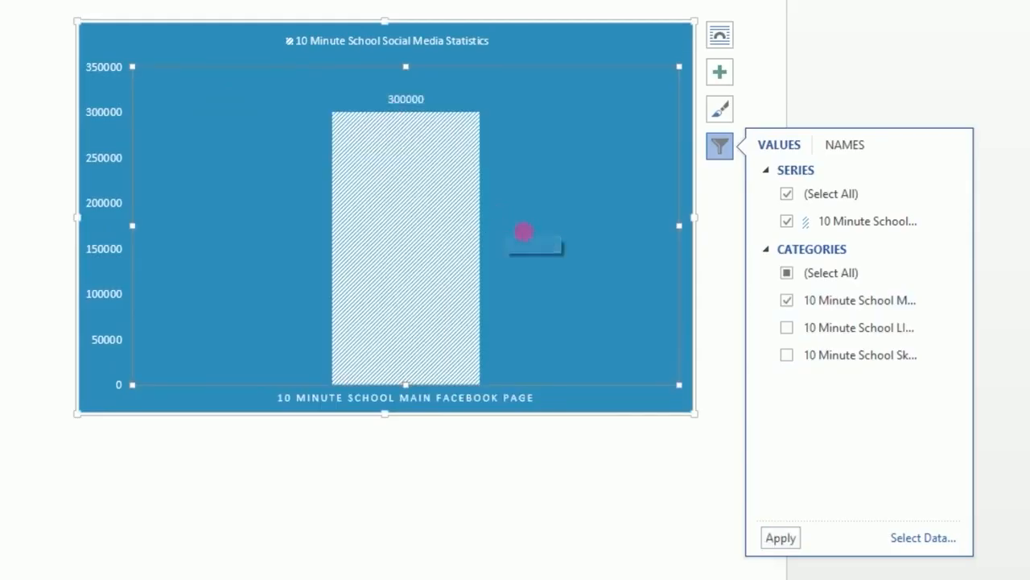
View the chart filter's name options and restore the LIVE Group and Skill Development Lab categories in the chart.
left_click(845, 146)
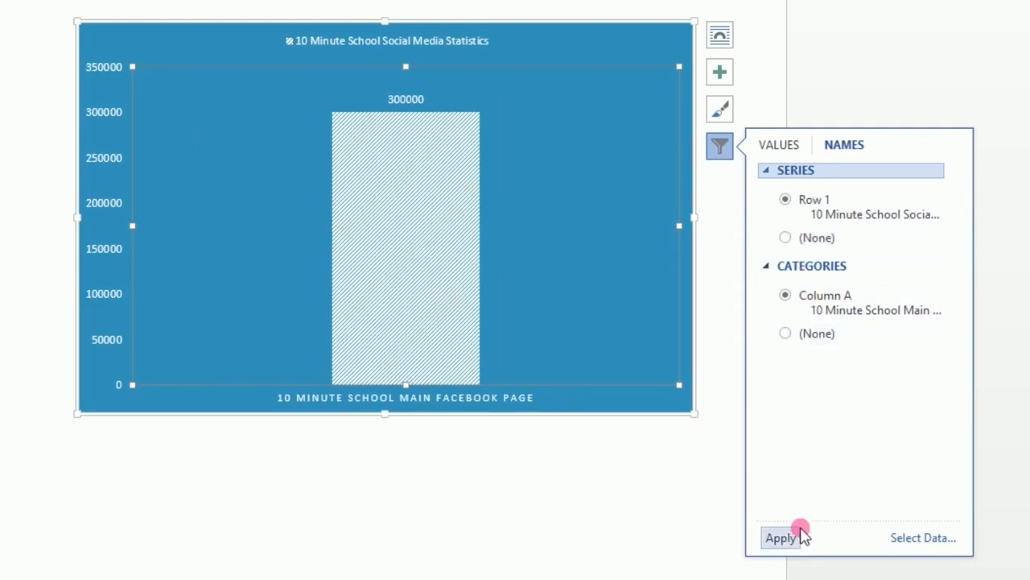
left_click(790, 149)
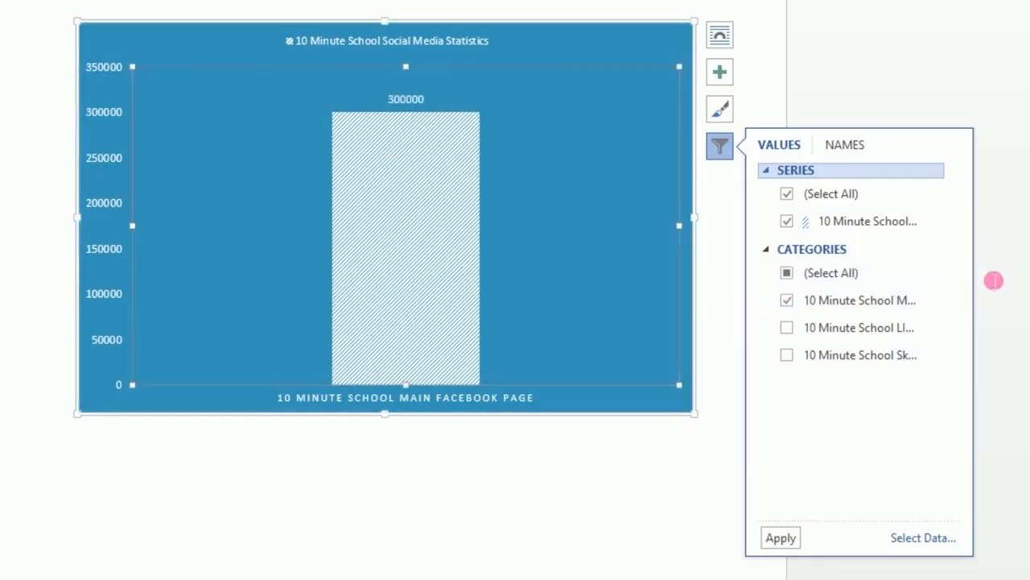
left_click(787, 326)
left_click(787, 355)
left_click(780, 538)
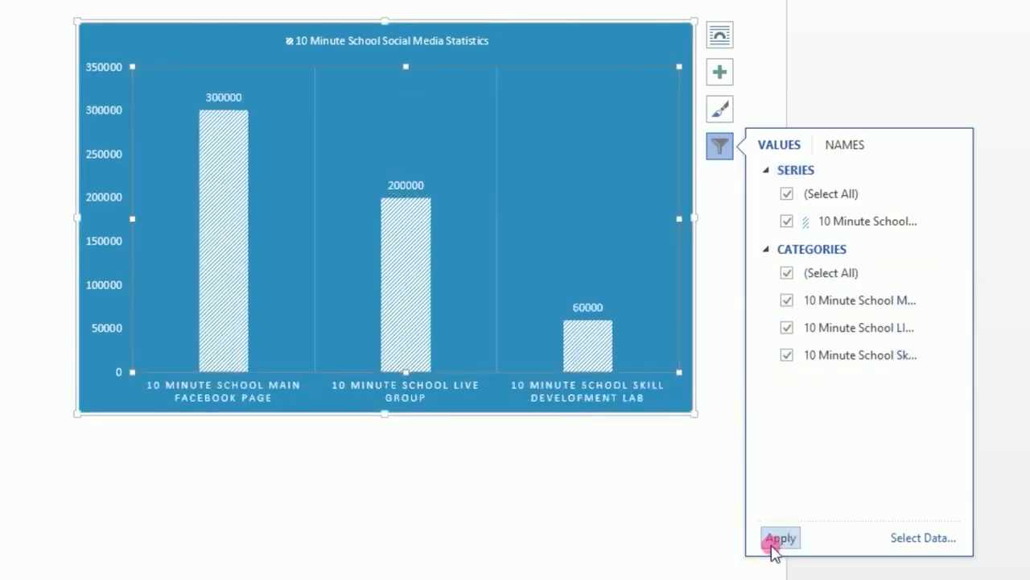
Try several light chart styles and apply the dark grey style with glowing blue outlined columns.
left_click(414, 274)
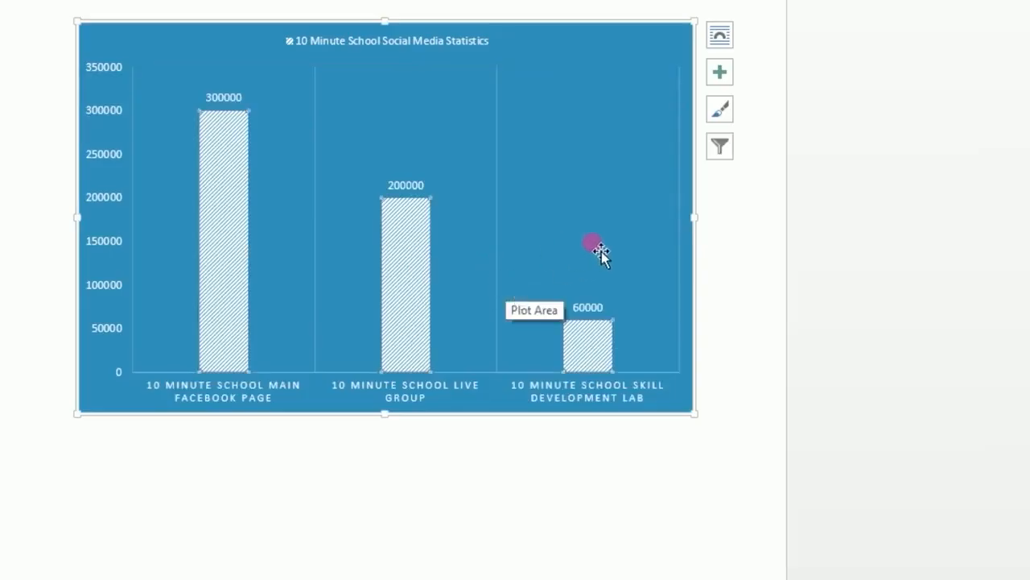
left_click(600, 177)
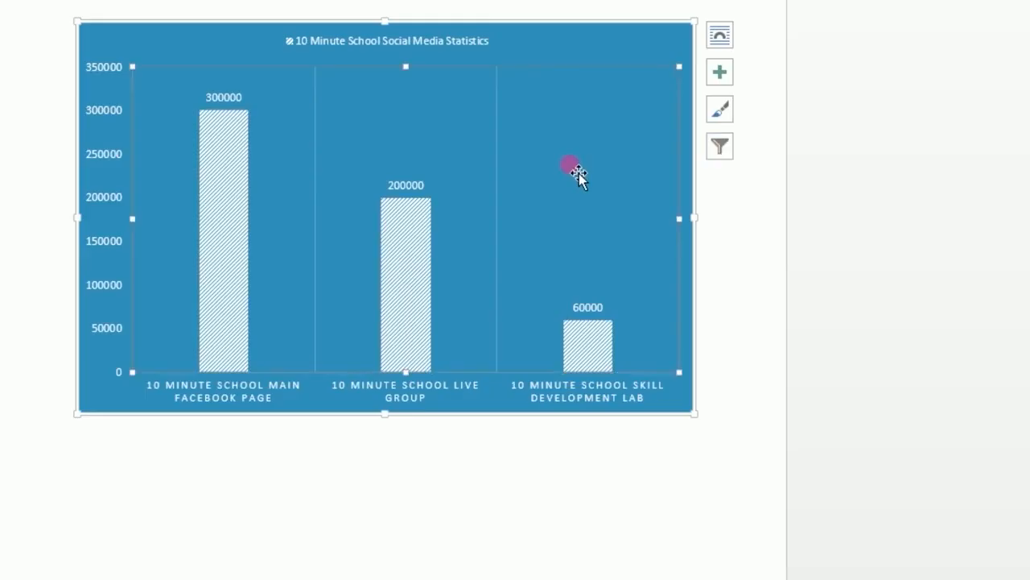
left_click(534, 49)
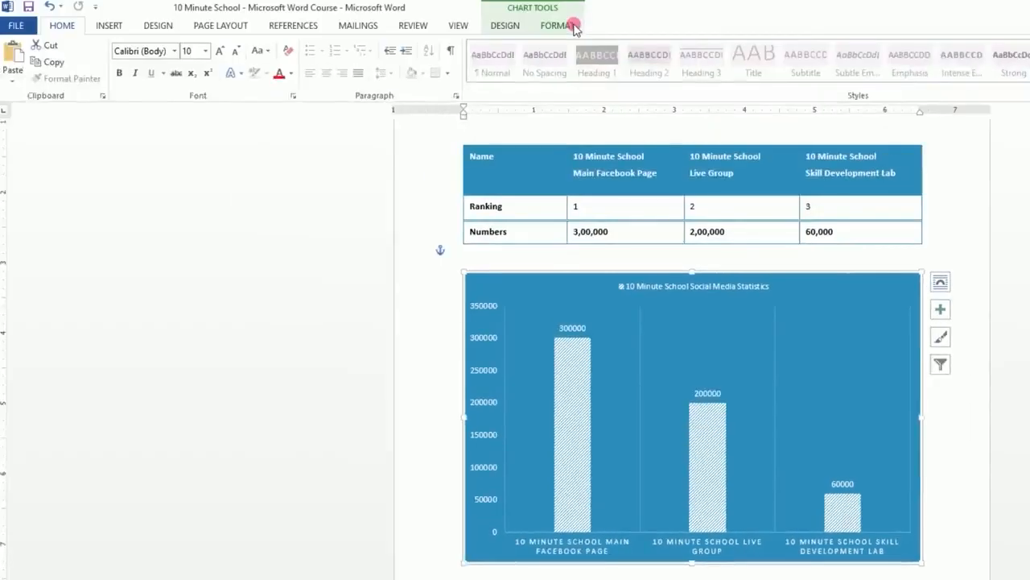
left_click(575, 25)
left_click(507, 26)
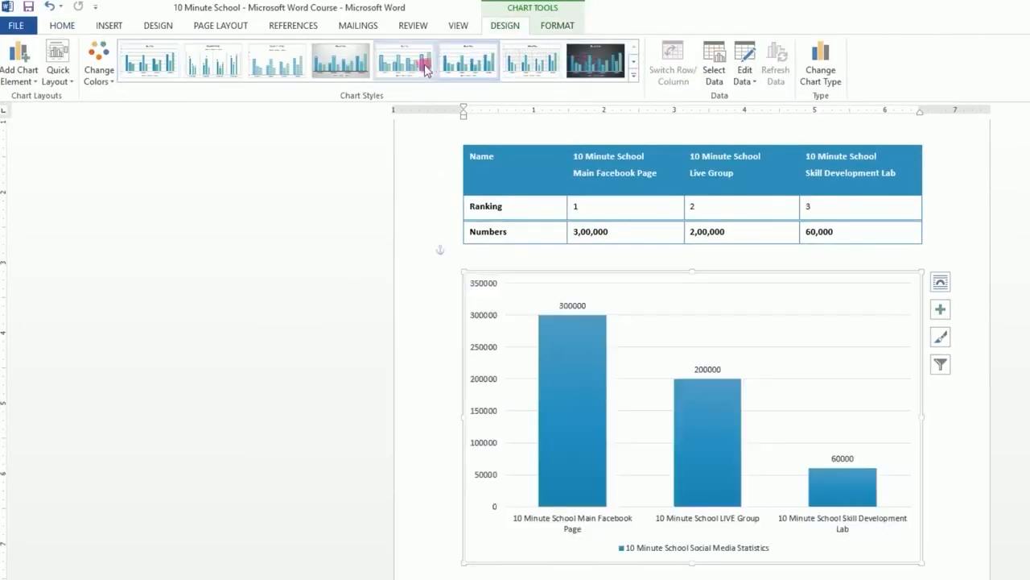
left_click(258, 57)
left_click(125, 57)
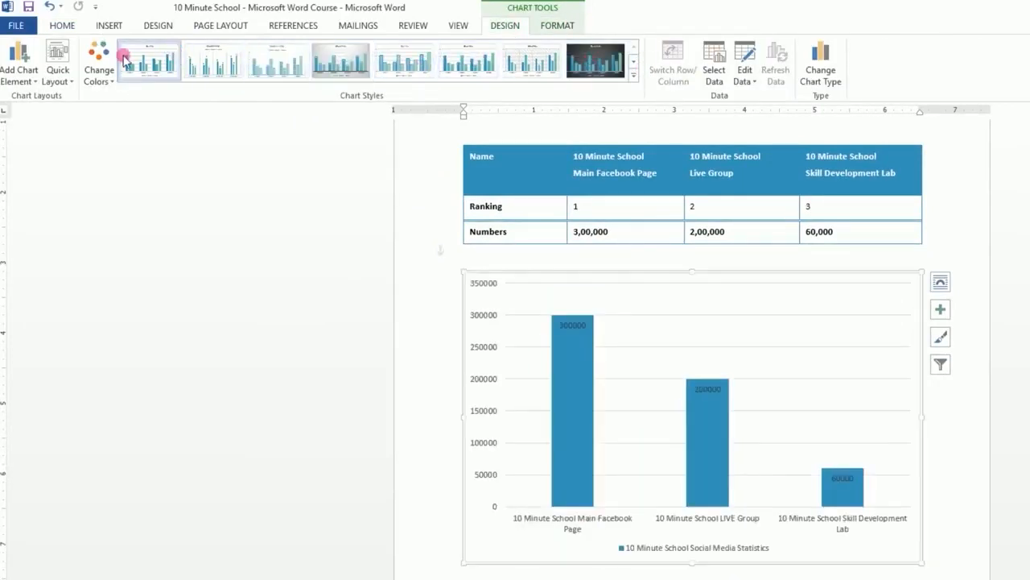
left_click(635, 78)
left_click(223, 108)
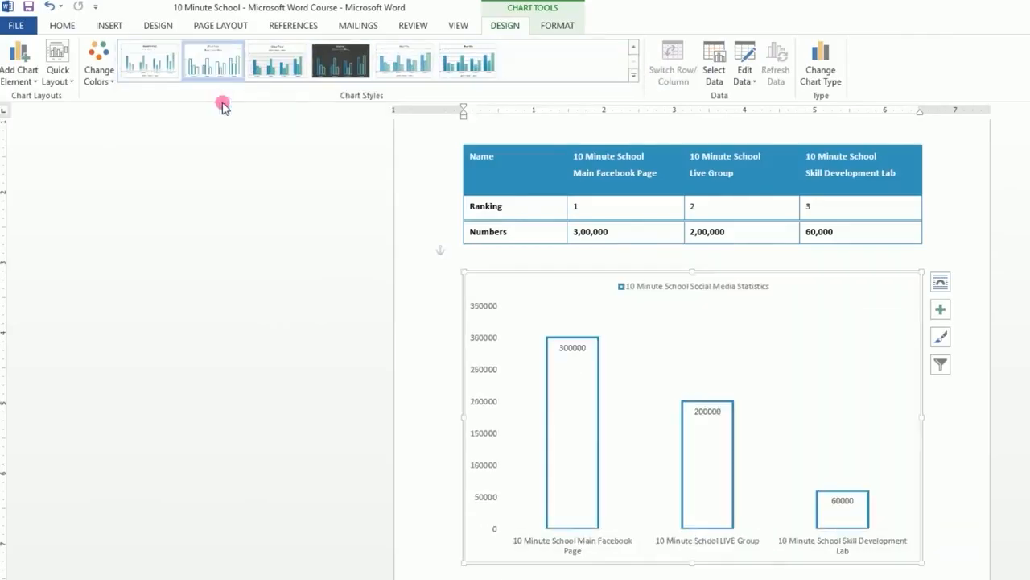
left_click(338, 68)
Examine the chart's color palettes, quick layouts and addable chart elements, including the trendline options.
left_click(85, 73)
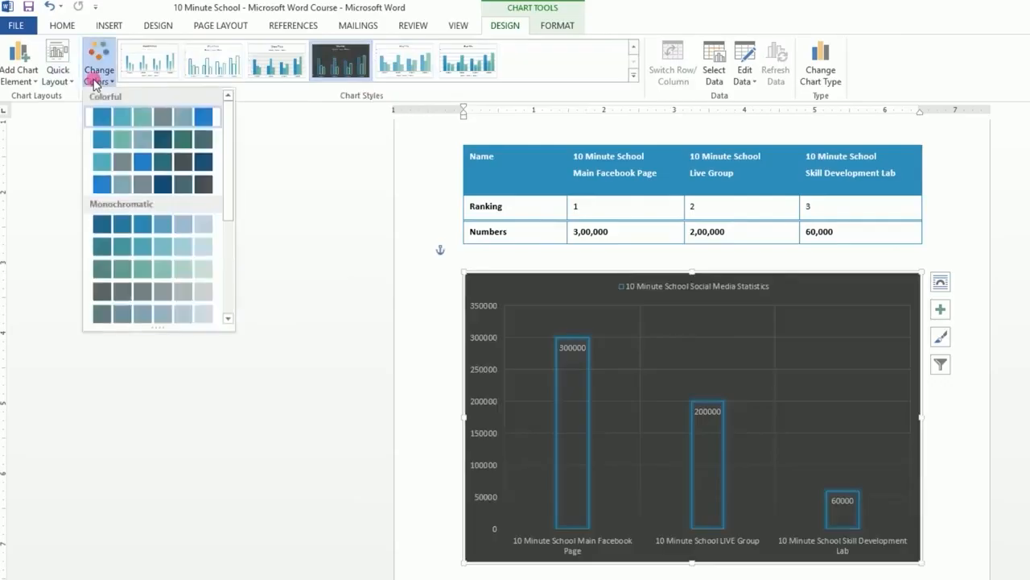
left_click(58, 72)
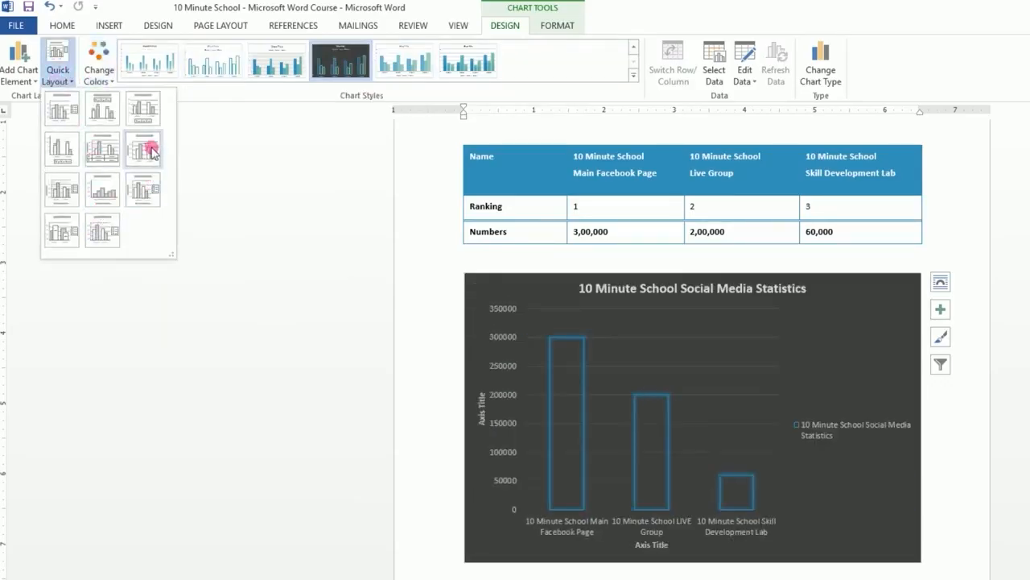
left_click(55, 81)
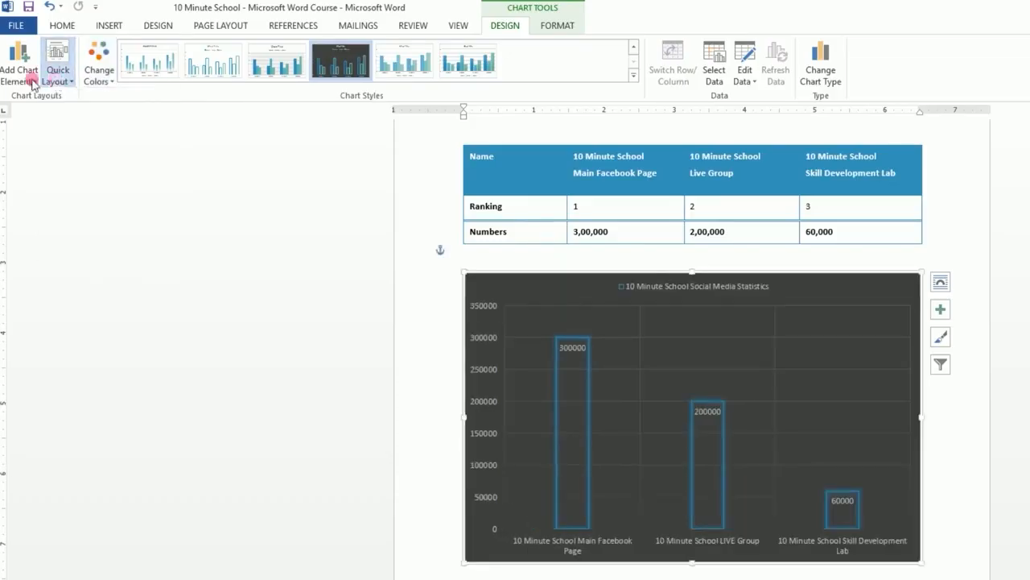
left_click(16, 82)
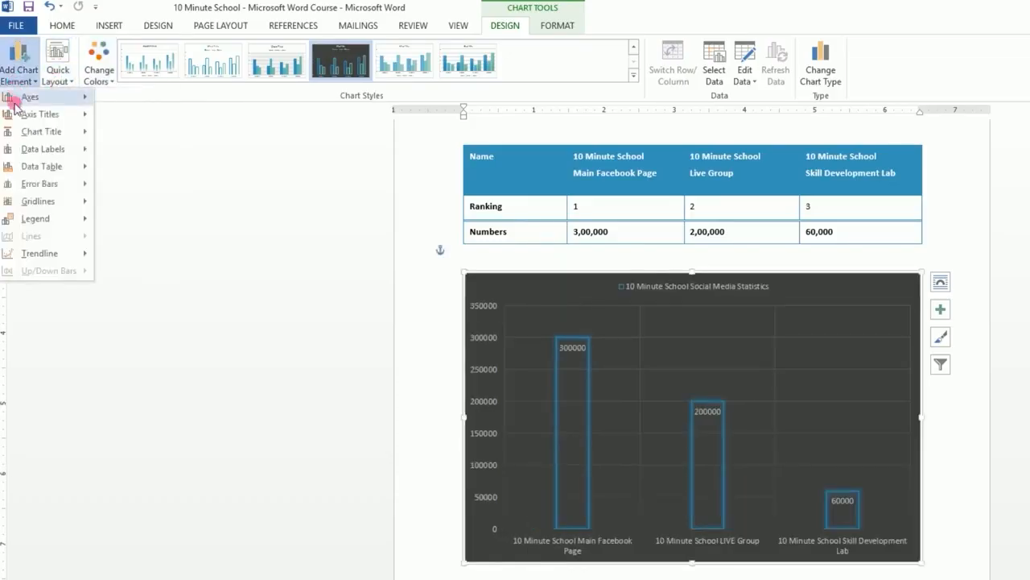
mouse_move(57, 253)
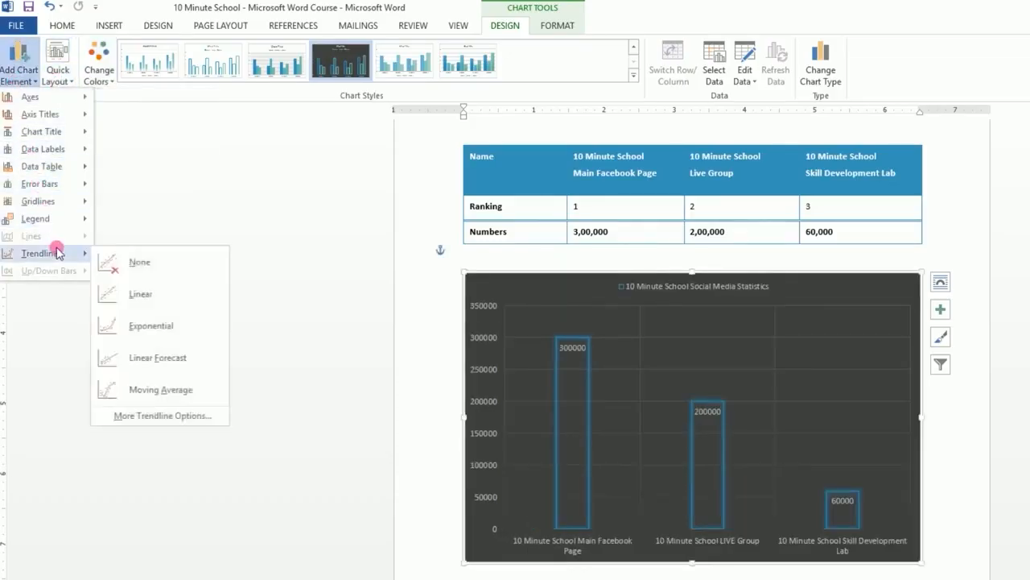
left_click(32, 78)
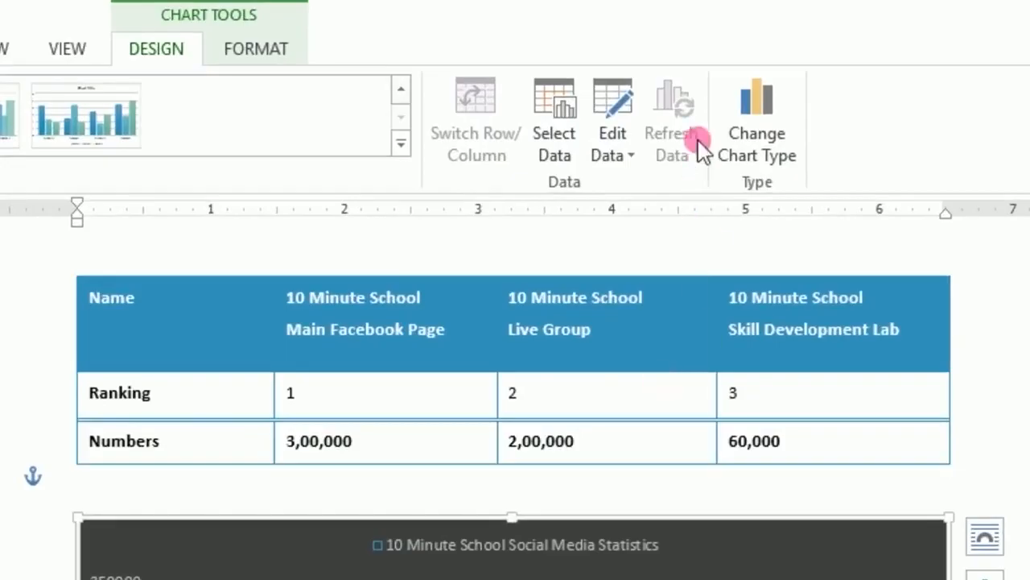
Set the 10 Minute School Main Facebook Page value to 400000 in the chart data and close the data sheet.
left_click(605, 101)
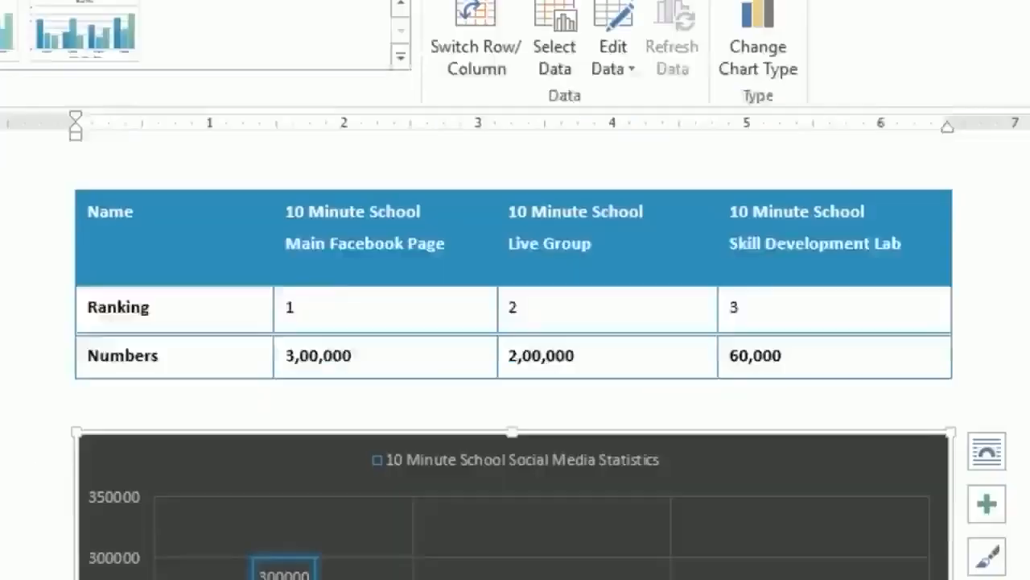
left_click(955, 295)
type("40")
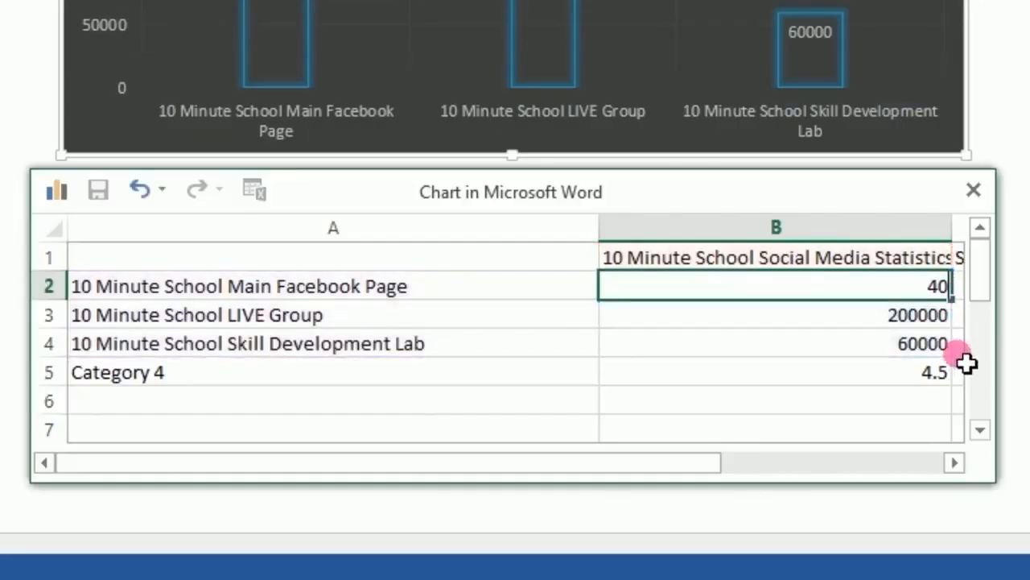
type("0000")
left_click(937, 371)
key("Delete")
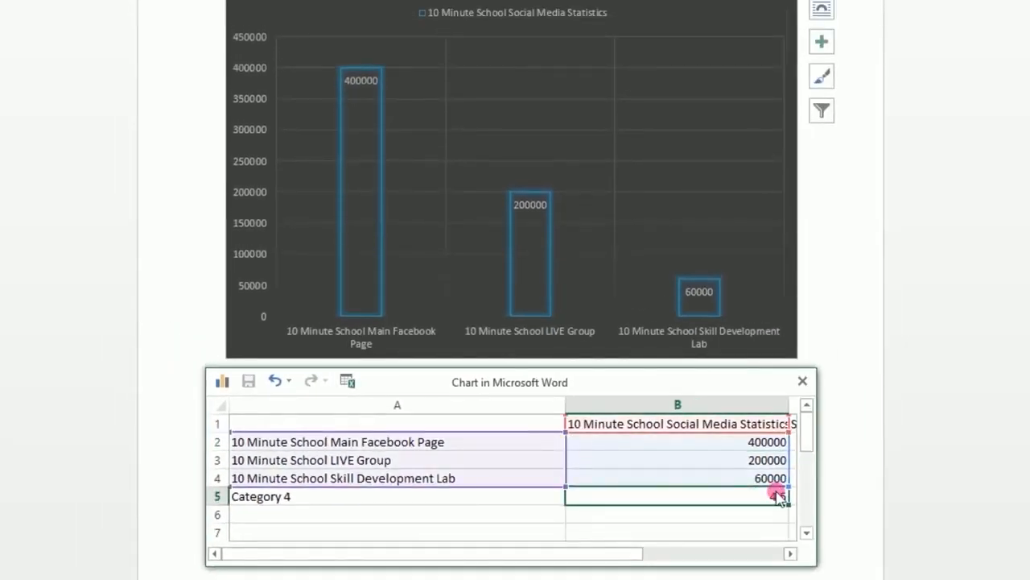
left_click_drag(769, 443, 765, 478)
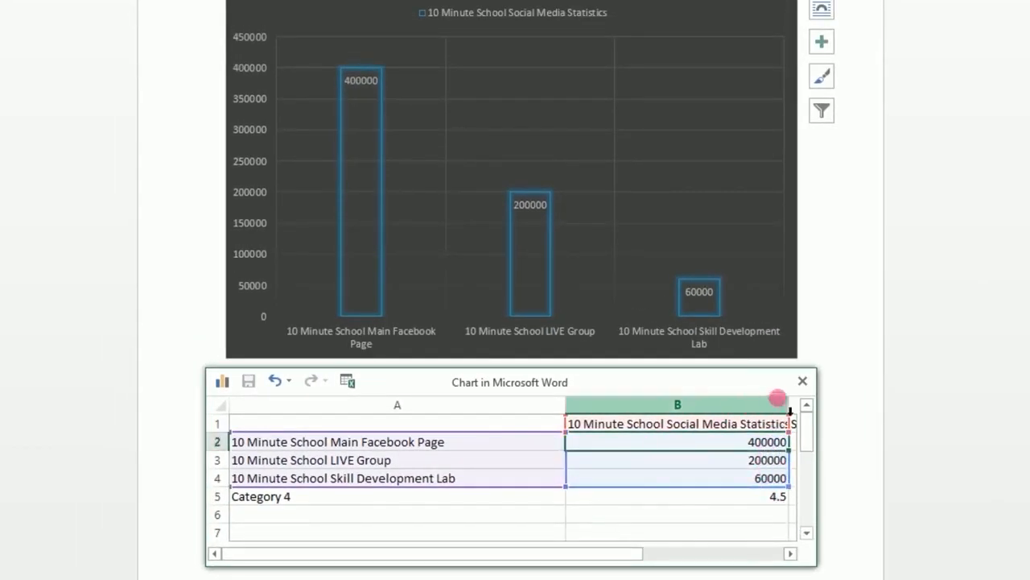
left_click(805, 382)
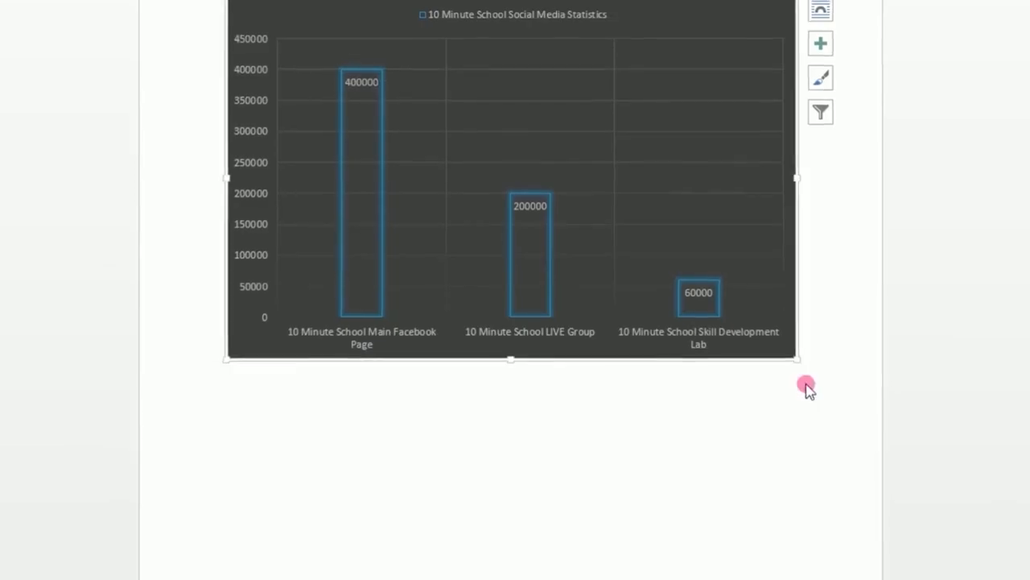